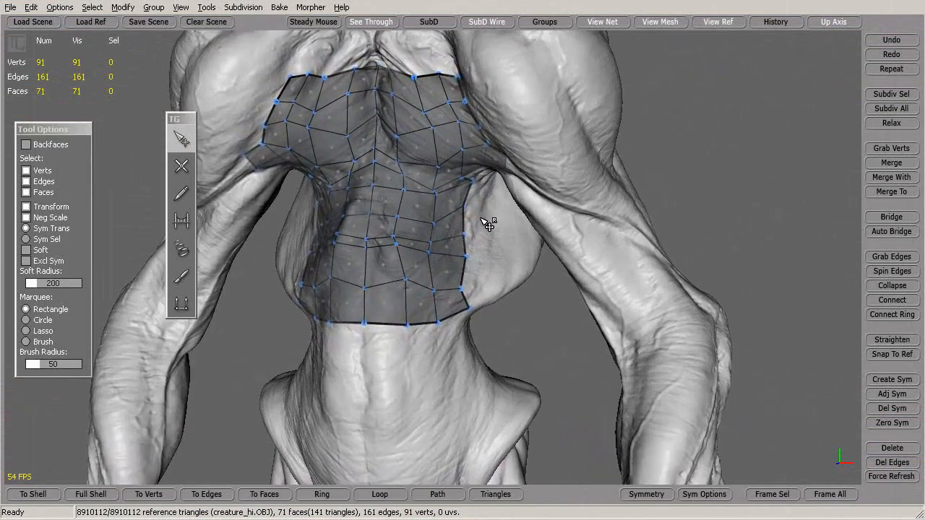
- Activate the Brush tool in Move mode and shift the mesh vertices around the lower abdomen upward
right_click_drag(508, 230, 581, 237, "alt")
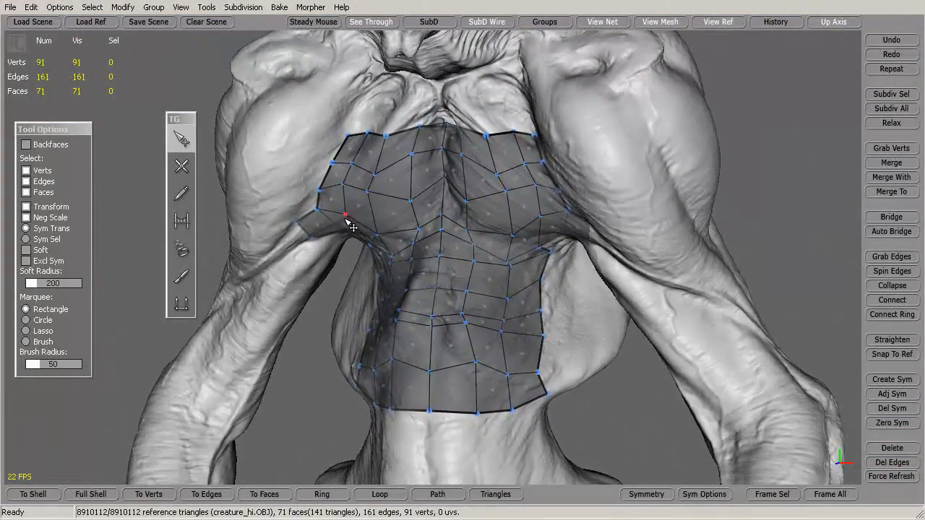
left_click(181, 280)
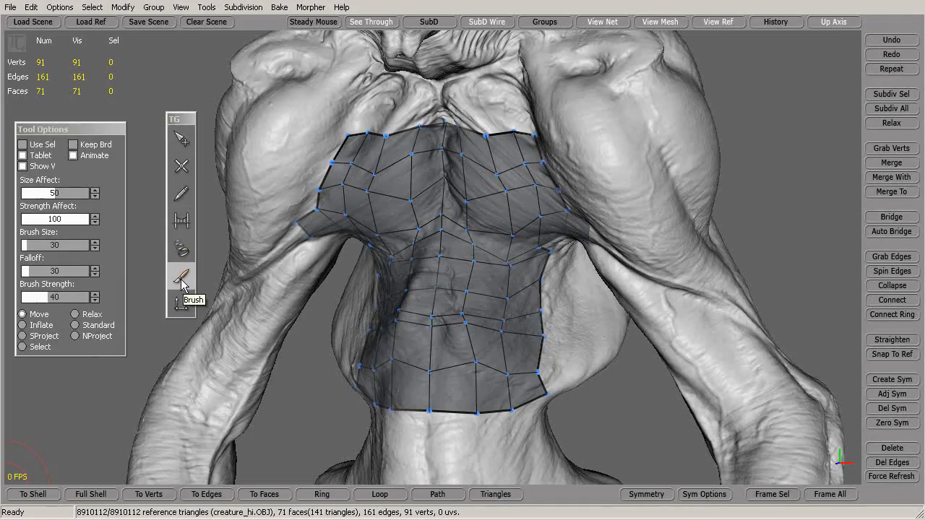
left_click_drag(54, 129, 74, 124)
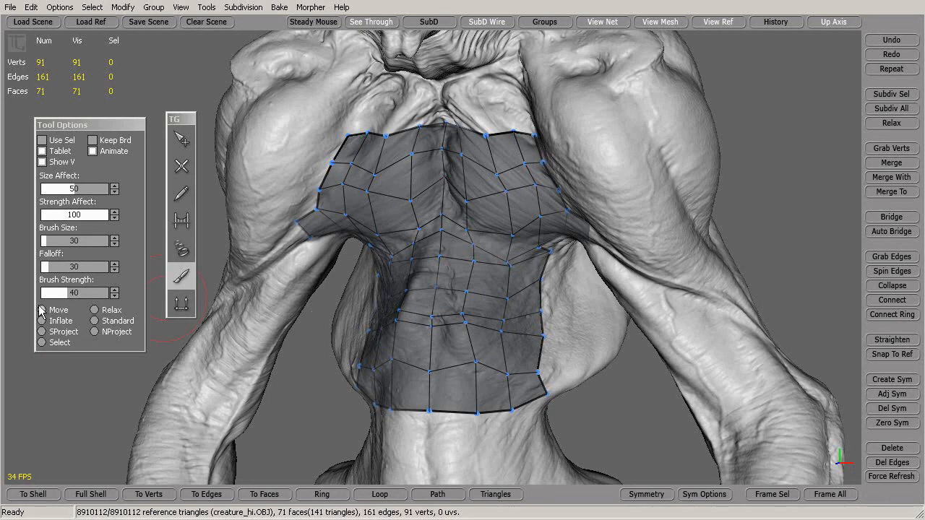
left_click_drag(514, 333, 553, 333, "alt")
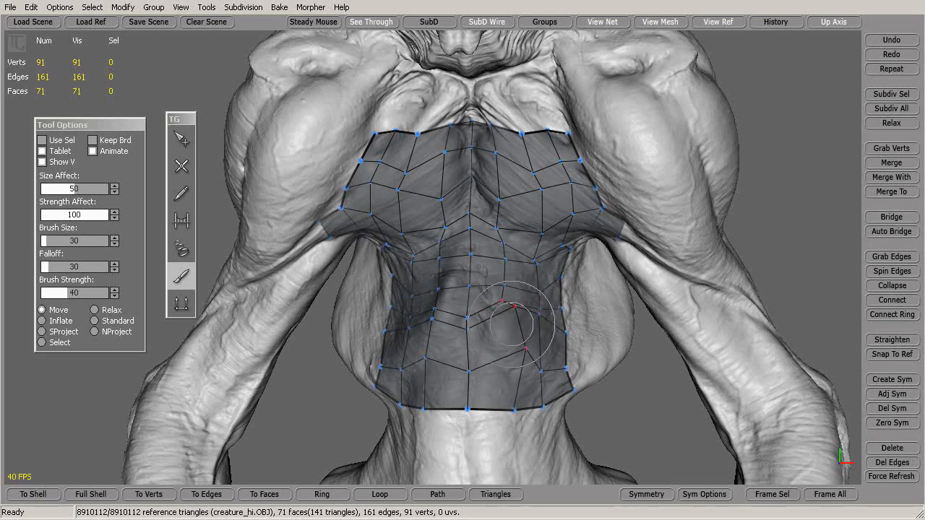
left_click_drag(427, 334, 426, 308)
left_click_drag(413, 346, 419, 316)
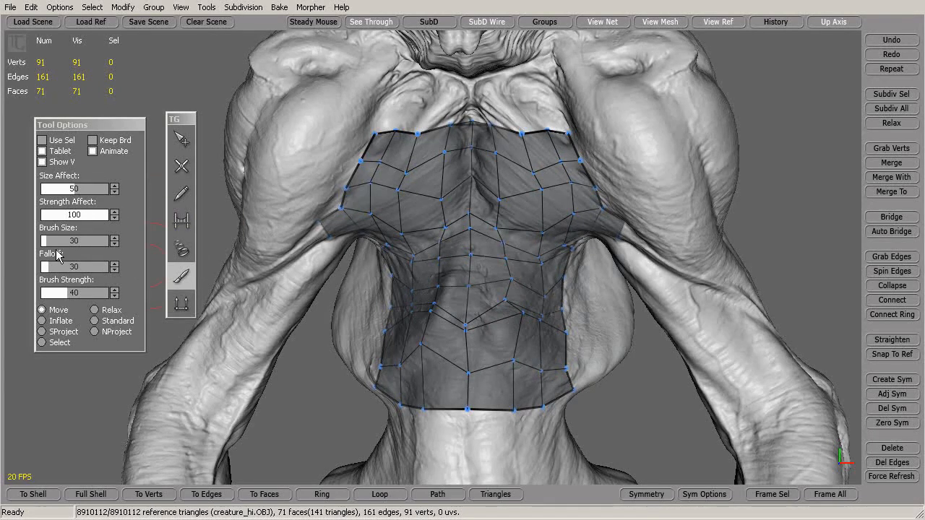
- Set the brush size to 93
left_click_drag(113, 238, 114, 229)
left_click(113, 244)
left_click(114, 245)
left_click(115, 245)
left_click(115, 245)
left_click(115, 245)
left_click(115, 244)
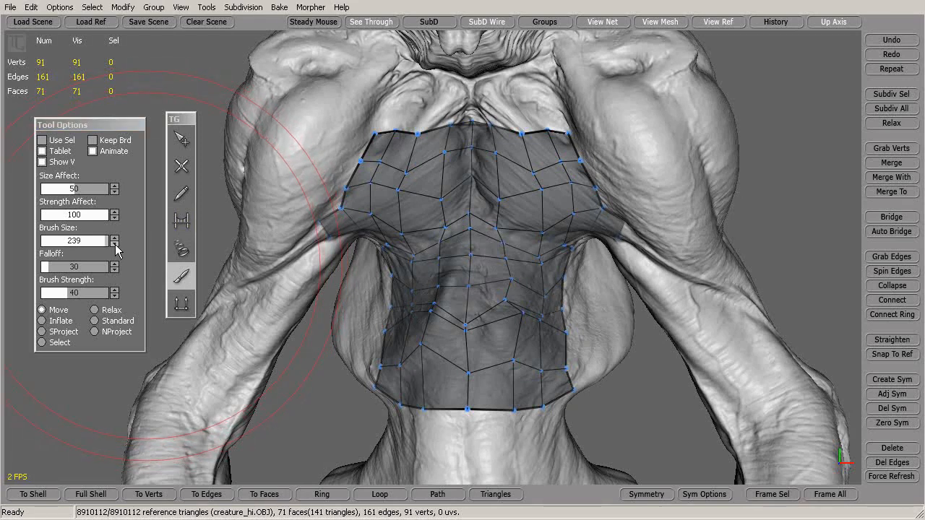
left_click(115, 244)
left_click(115, 245)
left_click(115, 244)
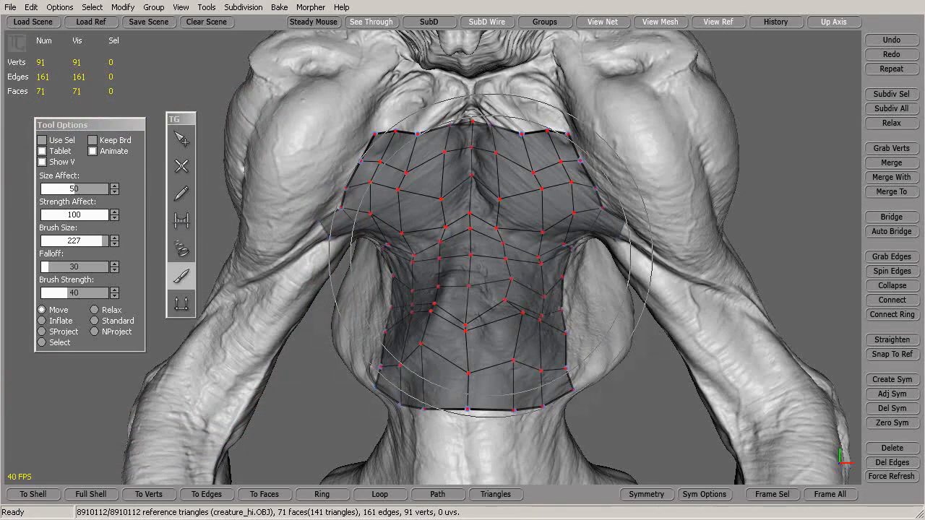
mouse_move(491, 255)
middle_mouse_down()
mouse_move(452, 265)
mouse_move(409, 257)
mouse_move(516, 269)
mouse_move(479, 281)
middle_mouse_up()
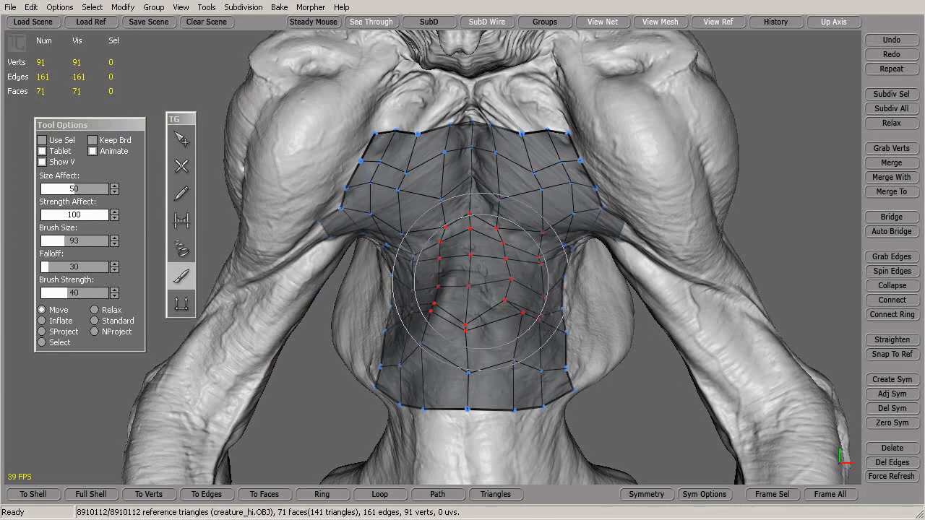
- Set the brush falloff to 83 and the brush size to 63
left_click(114, 265)
left_click(114, 265)
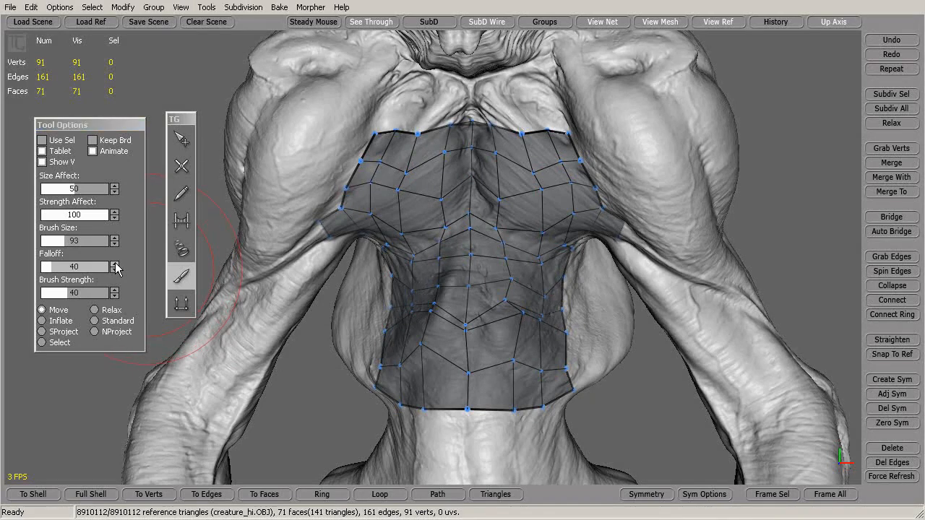
left_click(114, 265)
left_click(114, 264)
left_click(115, 264)
left_click(114, 265)
left_click(114, 265)
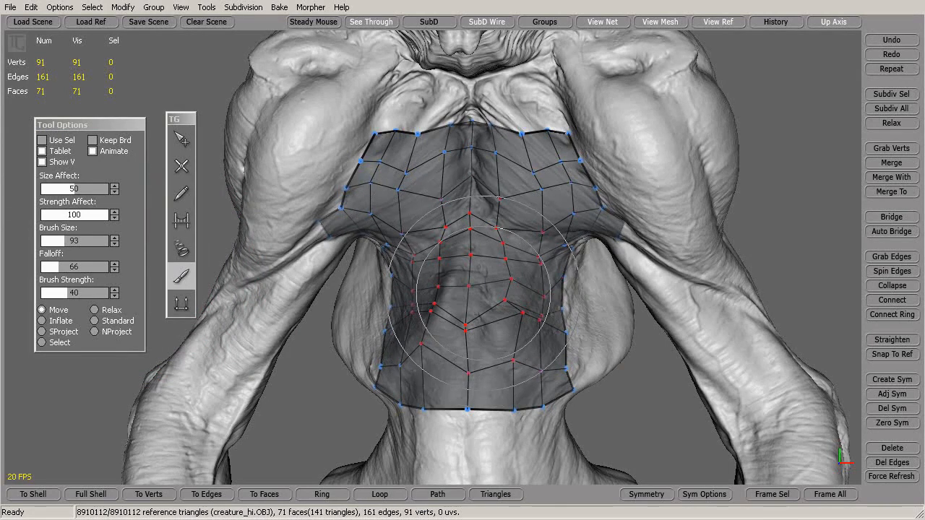
mouse_move(501, 294)
middle_mouse_down()
mouse_move(524, 294)
mouse_move(482, 298)
mouse_move(475, 286)
mouse_move(466, 304)
mouse_move(520, 297)
middle_mouse_up()
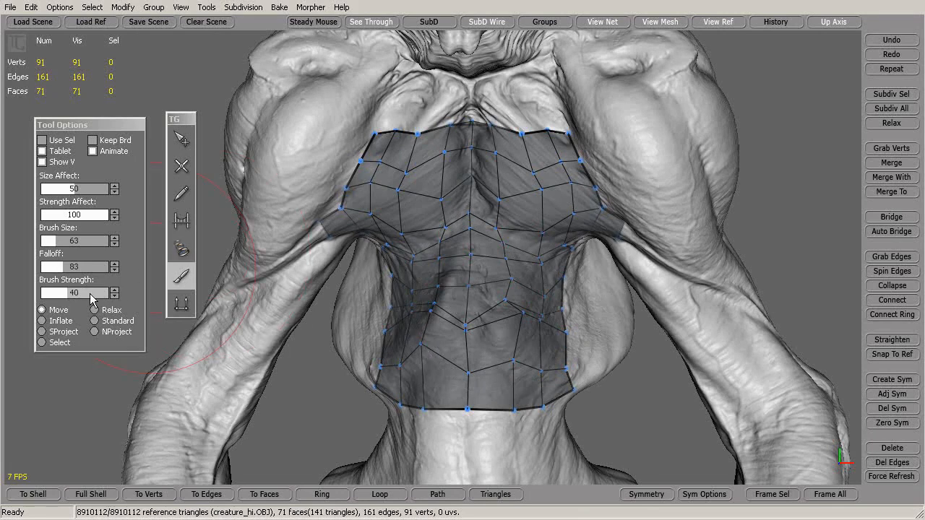
- Set the brush strength to 57
left_click(116, 290)
left_click(116, 290)
left_click(116, 290)
left_click(116, 290)
left_click(115, 290)
left_click(116, 290)
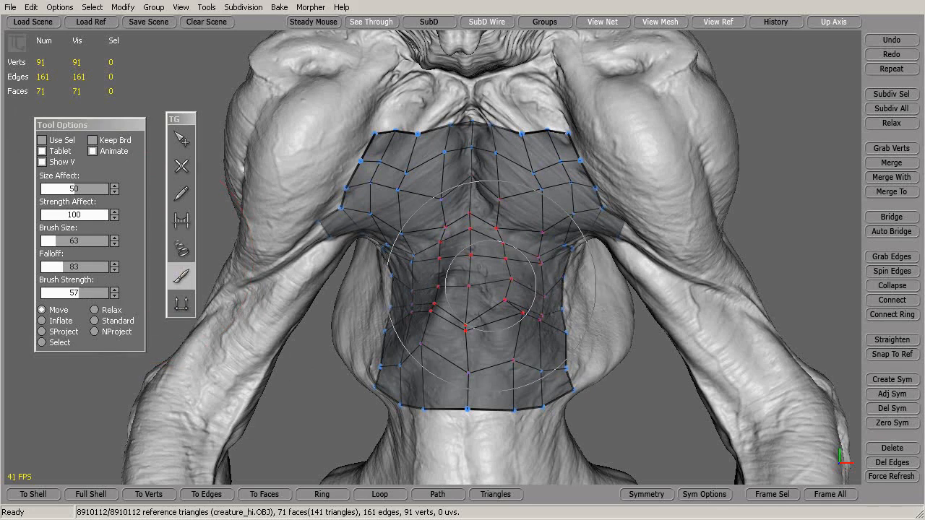
- Adjust the brush interactively over the mesh to size 71, falloff 76 and strength 45
middle_click_drag(480, 292, 480, 292, "ctrl")
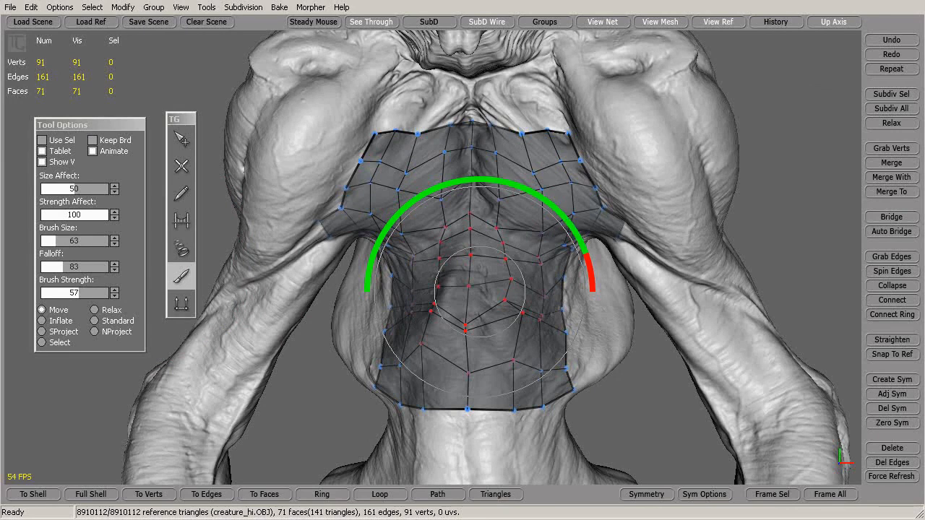
mouse_move(480, 292)
middle_mouse_down("ctrl")
mouse_move(510, 296)
mouse_move(455, 300)
mouse_move(497, 299)
mouse_move(470, 300)
middle_mouse_up("ctrl")
middle_click_drag(427, 392, 453, 393, "ctrl")
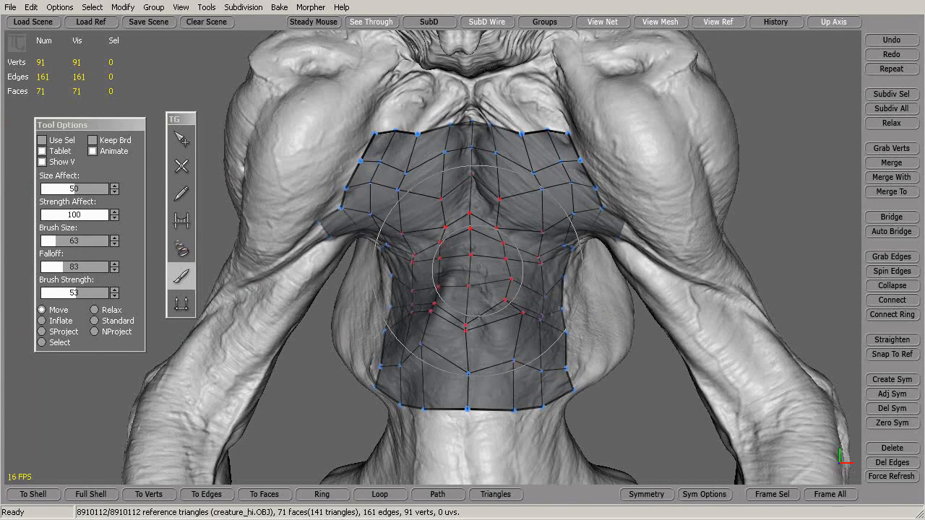
middle_click_drag(474, 274, 505, 296)
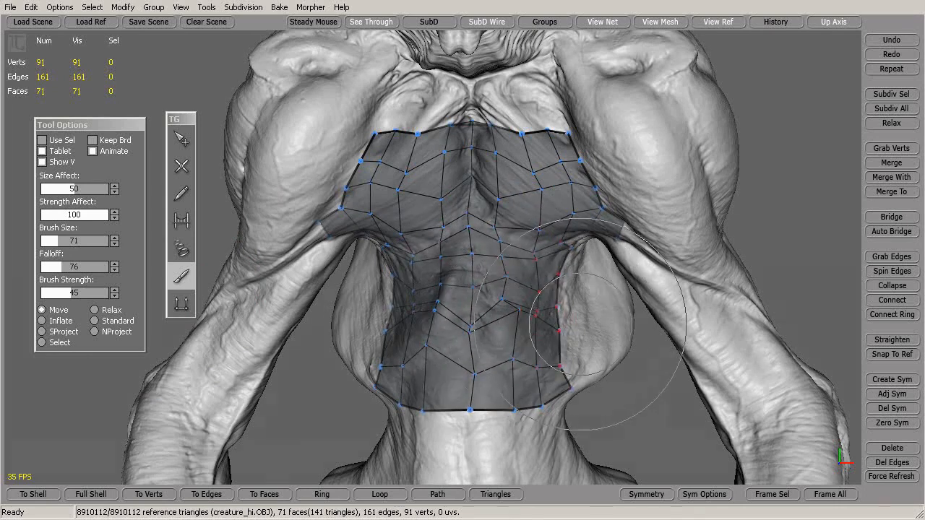
- Push the vertices in the middle of the abdomen into new positions with the Move brush
middle_click_drag(636, 365, 499, 334)
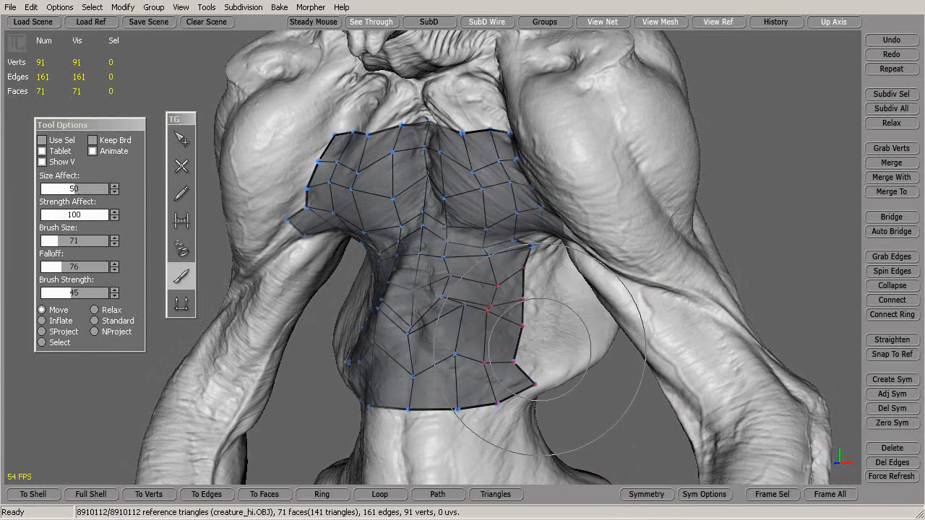
middle_click_drag(532, 329, 462, 311)
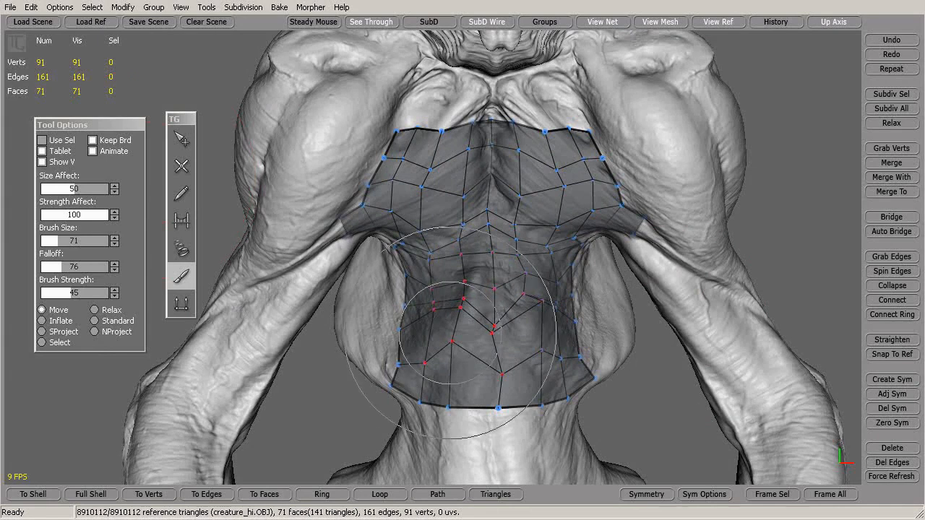
left_click_drag(423, 364, 493, 370)
mouse_move(553, 381)
left_mouse_down()
mouse_move(564, 391)
mouse_move(532, 354)
left_mouse_up()
left_click_drag(508, 310, 484, 313)
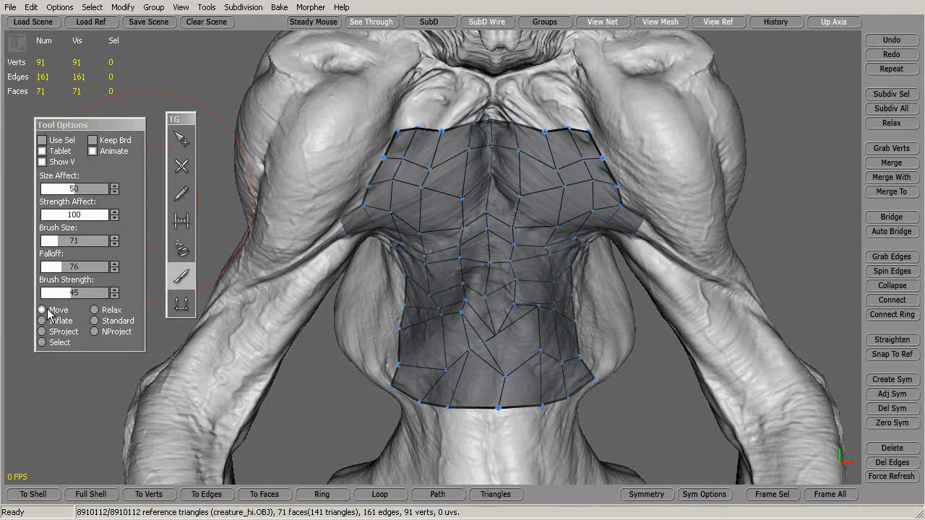
- Switch the brush to Select mode with size 29 and falloff 32, and paint a vertex selection across the middle of the torso
left_click(41, 342)
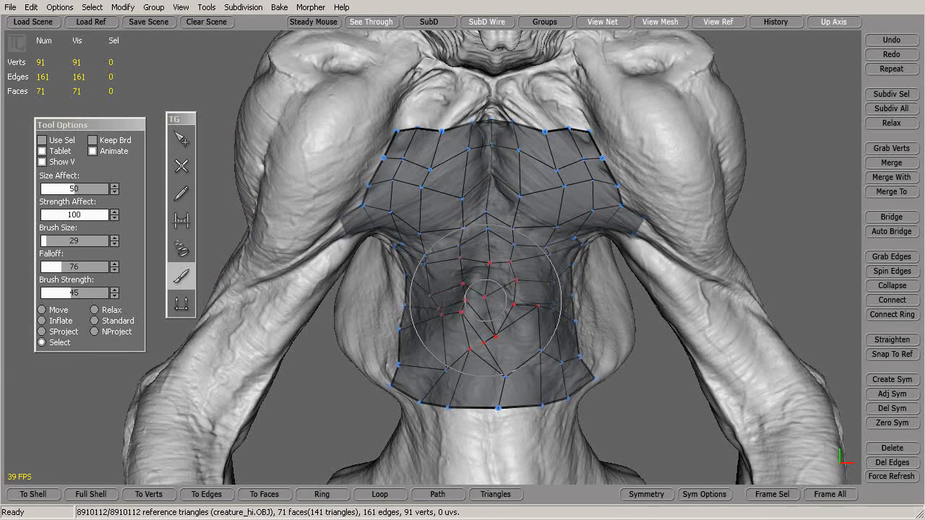
middle_click_drag(488, 295, 458, 295)
mouse_move(485, 296)
left_mouse_down()
mouse_move(430, 246)
mouse_move(441, 300)
mouse_move(499, 253)
mouse_move(560, 325)
left_mouse_up()
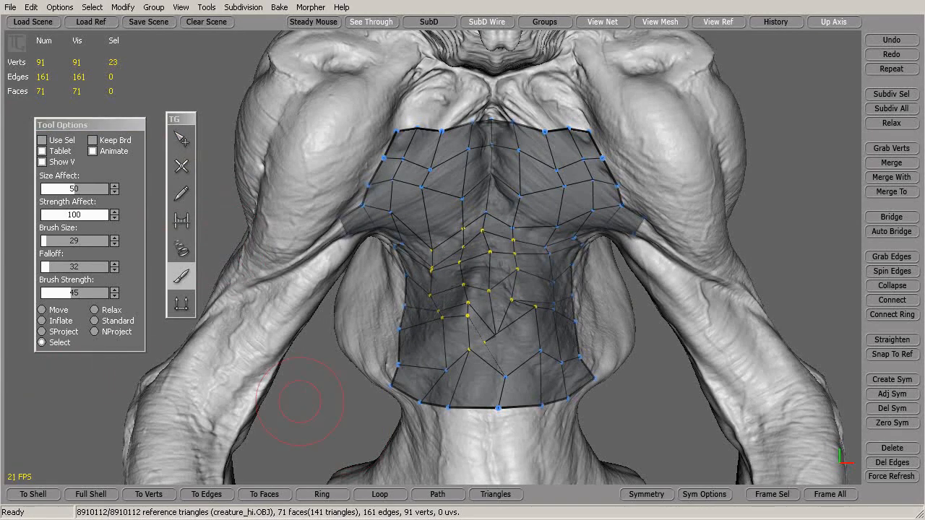
- Return the brush to Move mode and push the vertices along the centre of the abdomen unevenly out of line
left_click(43, 310)
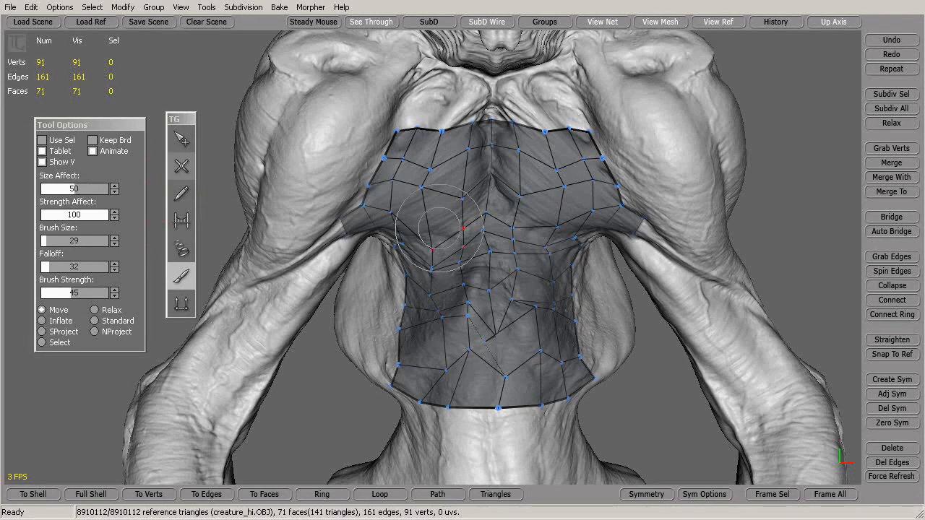
left_click_drag(492, 299, 465, 263)
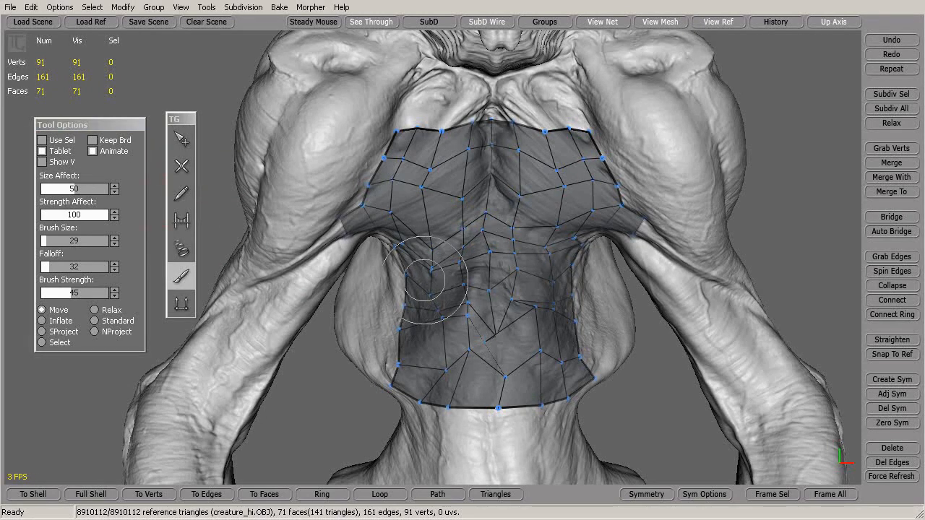
mouse_move(495, 272)
left_mouse_down()
mouse_move(480, 239)
mouse_move(524, 236)
mouse_move(526, 257)
left_mouse_up()
mouse_move(524, 313)
left_mouse_down()
mouse_move(471, 311)
mouse_move(466, 297)
left_mouse_up()
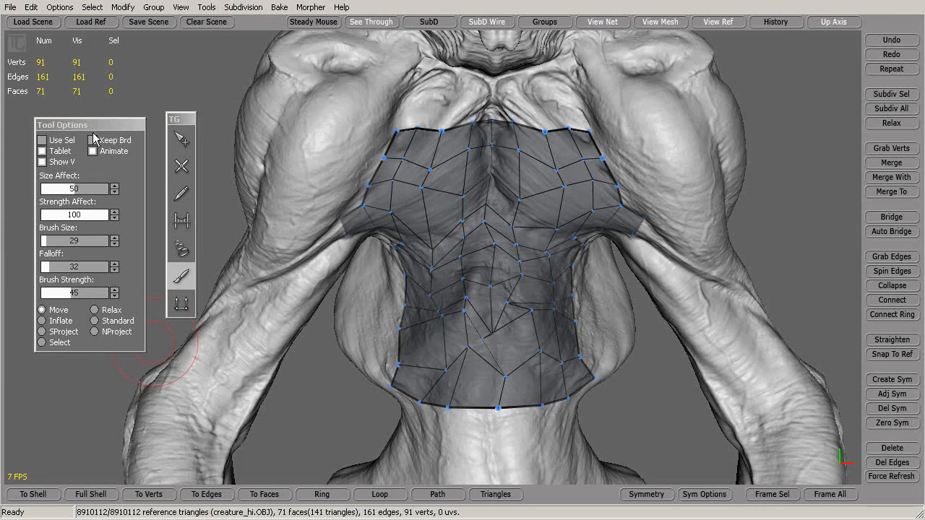
mouse_move(504, 330)
left_mouse_down()
mouse_move(463, 347)
mouse_move(444, 325)
mouse_move(531, 332)
mouse_move(530, 310)
mouse_move(539, 311)
left_mouse_up()
left_click_drag(657, 390, 651, 414, "alt")
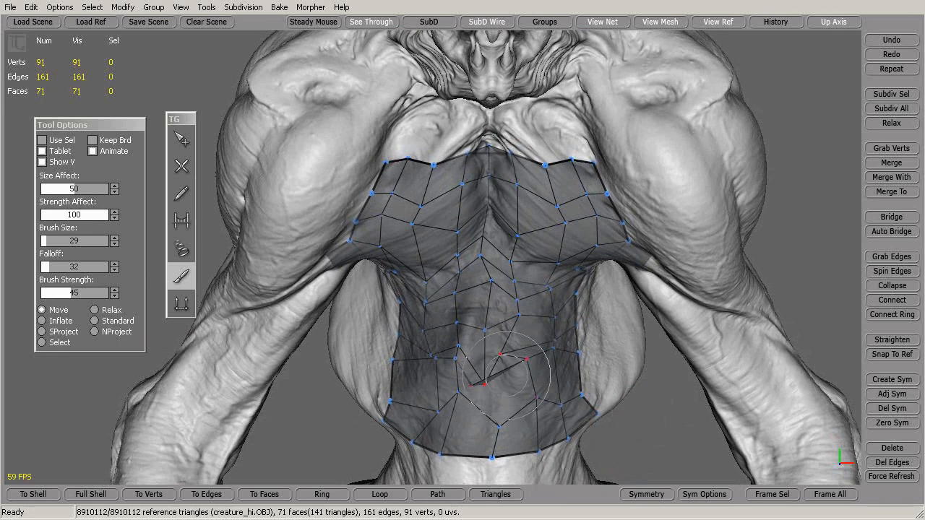
mouse_move(533, 336)
left_mouse_down()
mouse_move(556, 310)
mouse_move(532, 298)
left_mouse_up()
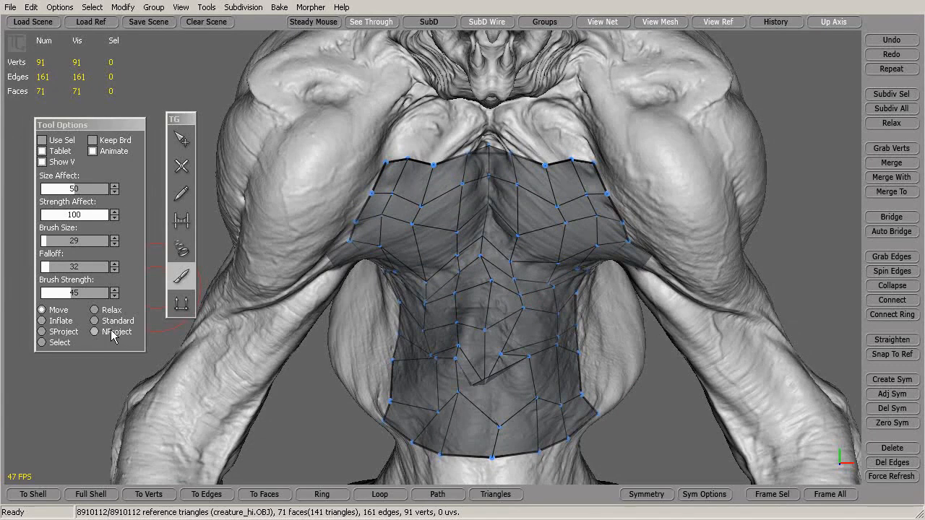
- Switch the brush to Relax mode and even out the quads across the abdomen and below the chest
left_click(95, 310)
mouse_move(618, 425)
left_mouse_down("alt")
mouse_move(626, 395)
mouse_move(663, 403)
left_mouse_up("alt")
right_click_drag(664, 402, 683, 405, "alt")
mouse_move(468, 340)
left_mouse_down()
mouse_move(440, 367)
mouse_move(440, 331)
mouse_move(456, 367)
mouse_move(506, 383)
mouse_move(560, 354)
mouse_move(551, 341)
mouse_move(556, 311)
mouse_move(527, 296)
mouse_move(504, 318)
mouse_move(450, 293)
mouse_move(450, 350)
mouse_move(537, 361)
mouse_move(542, 281)
mouse_move(553, 326)
mouse_move(498, 297)
mouse_move(438, 347)
mouse_move(506, 347)
left_mouse_up()
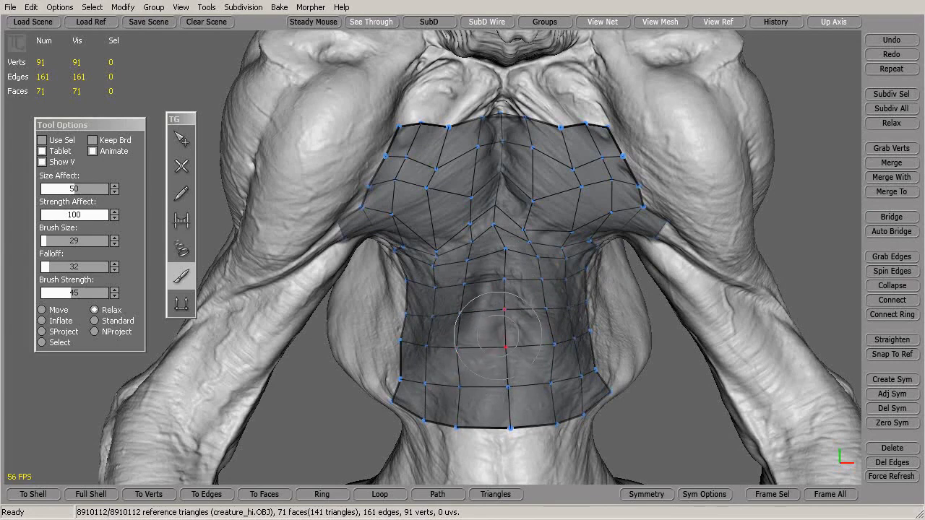
left_click_drag(627, 378, 589, 399, "alt")
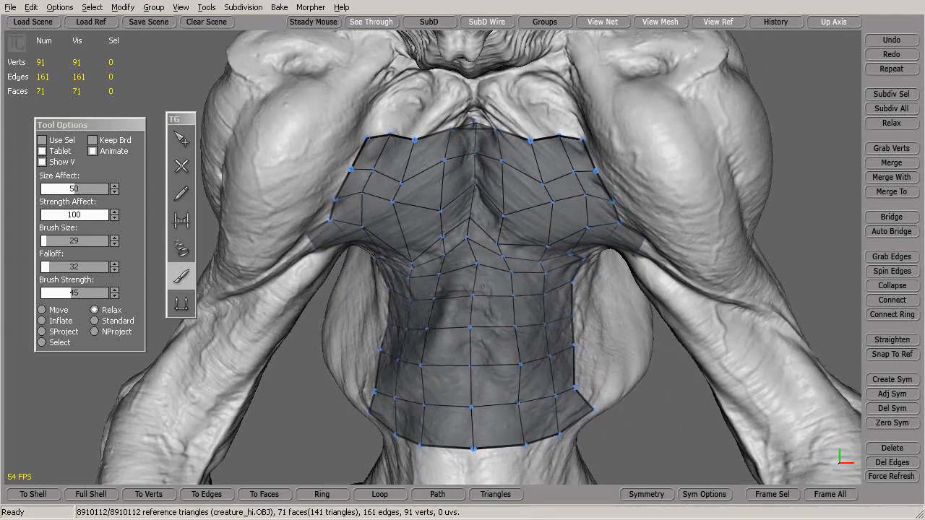
mouse_move(389, 245)
left_mouse_down()
mouse_move(422, 257)
mouse_move(469, 238)
mouse_move(582, 238)
left_mouse_up()
left_click_drag(641, 417, 654, 410, "alt")
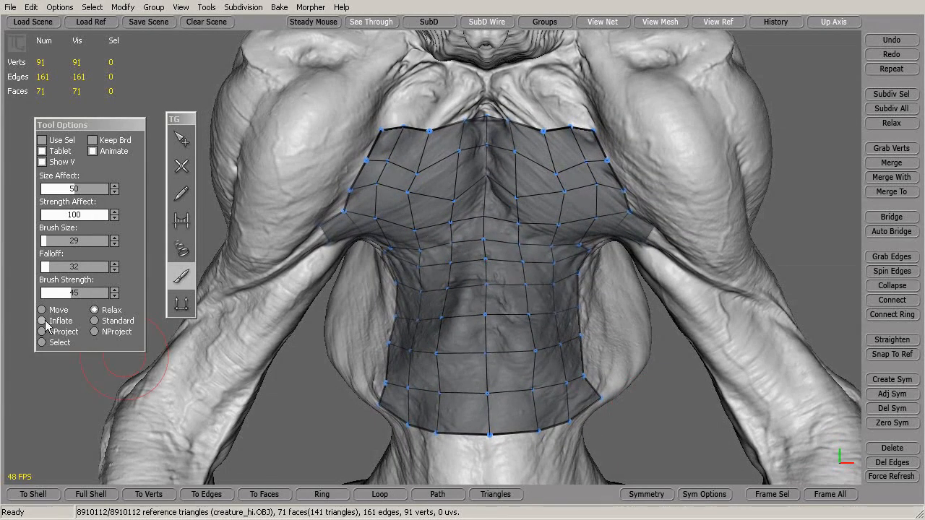
- Switch the brush to Inflate mode and try it on the chest mesh, checking it from several angles
mouse_move(578, 254)
left_mouse_down("alt")
mouse_move(588, 277)
mouse_move(577, 228)
mouse_move(553, 224)
left_mouse_up("alt")
mouse_move(633, 258)
left_mouse_down("alt")
mouse_move(485, 297)
mouse_move(474, 318)
mouse_move(598, 291)
left_mouse_up("alt")
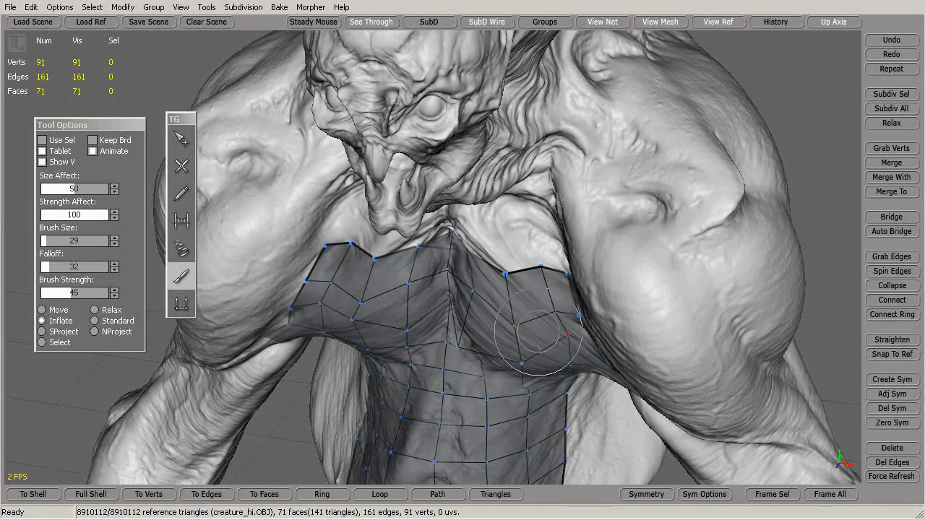
mouse_move(527, 341)
left_mouse_down("alt")
mouse_move(569, 299)
mouse_move(557, 271)
mouse_move(538, 324)
mouse_move(548, 300)
mouse_move(534, 290)
left_mouse_up("alt")
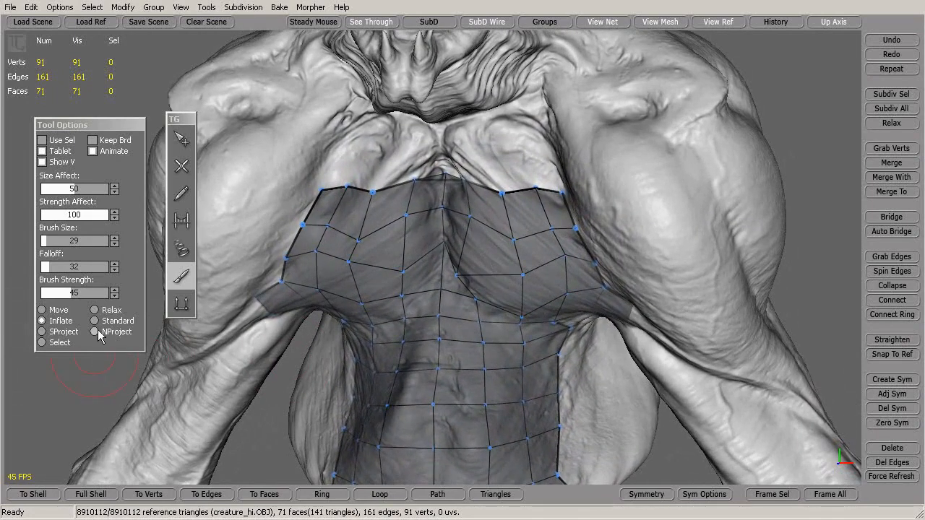
mouse_move(498, 245)
left_mouse_down("alt")
mouse_move(433, 285)
mouse_move(467, 302)
mouse_move(365, 303)
mouse_move(376, 310)
mouse_move(362, 333)
mouse_move(461, 365)
left_mouse_up("alt")
mouse_move(452, 405)
left_mouse_down("alt")
mouse_move(383, 397)
mouse_move(354, 409)
mouse_move(376, 401)
mouse_move(103, 340)
left_mouse_up("alt")
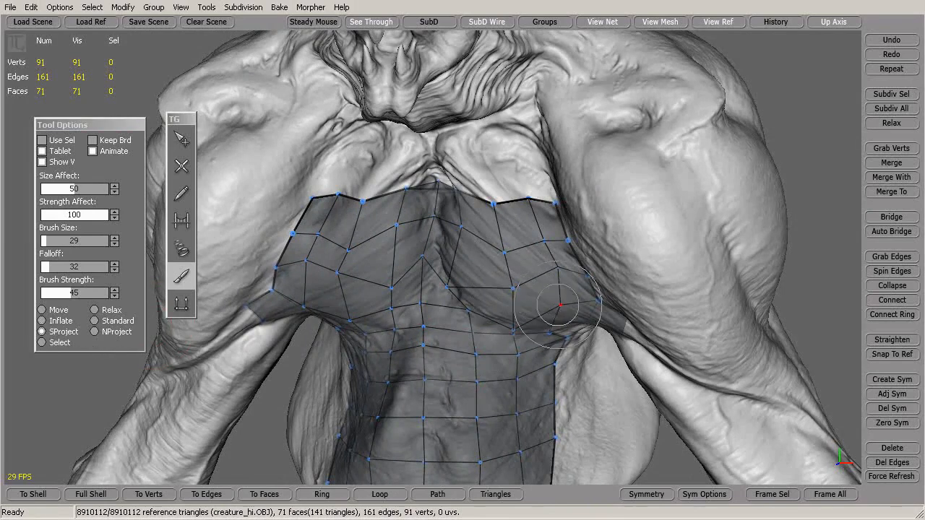
- Set the brush to SProject mode with size 68 and go over the chest and abdomen mesh
left_click_drag(625, 350, 633, 337, "alt")
middle_click_drag(634, 338, 588, 342, "alt")
right_click_drag(611, 340, 595, 330, "alt")
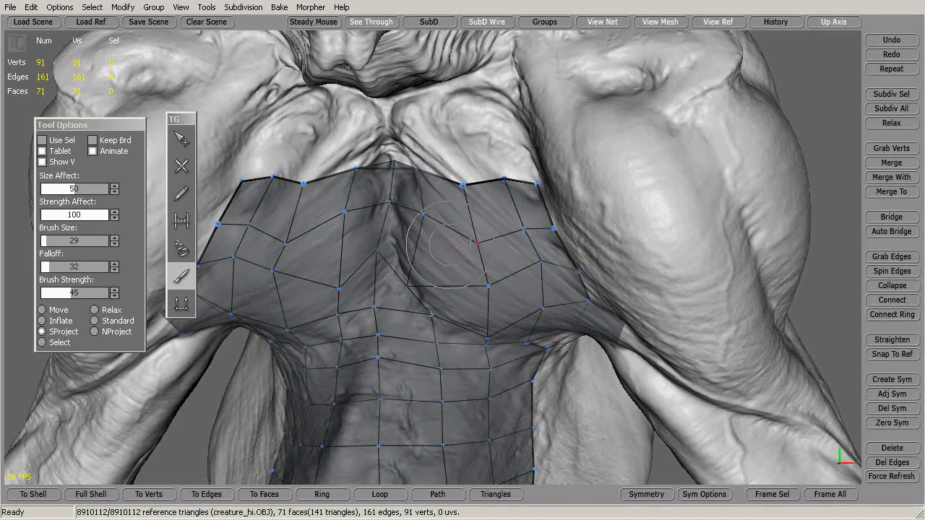
mouse_move(498, 279)
left_mouse_down("alt")
mouse_move(413, 282)
mouse_move(495, 276)
left_mouse_up("alt")
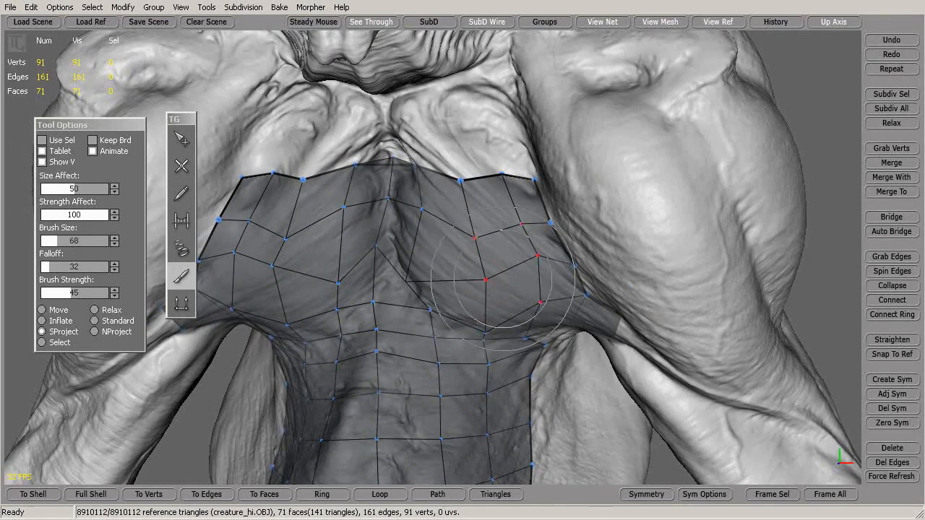
left_click_drag(530, 296, 470, 240, "alt")
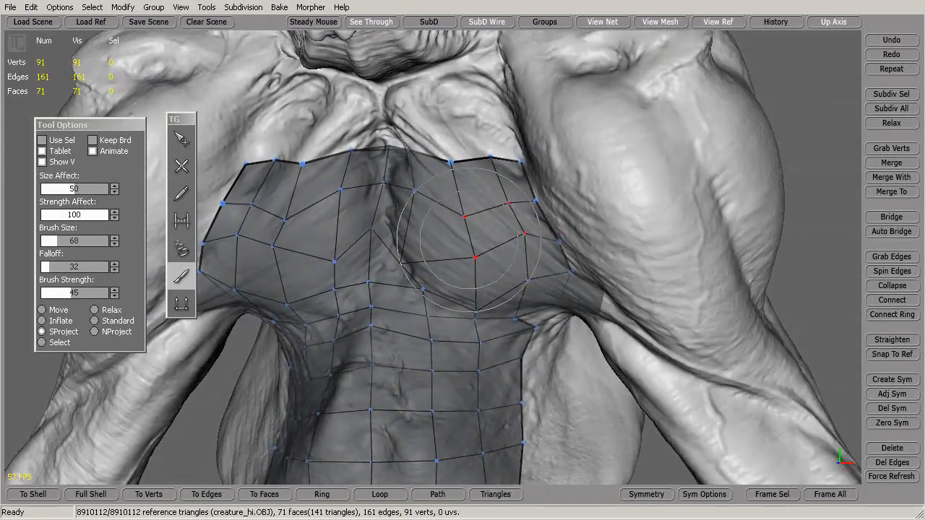
left_click_drag(571, 307, 508, 291, "alt")
middle_click_drag(507, 290, 536, 289, "alt")
left_click_drag(536, 289, 568, 316, "alt")
middle_click_drag(568, 316, 531, 166, "alt")
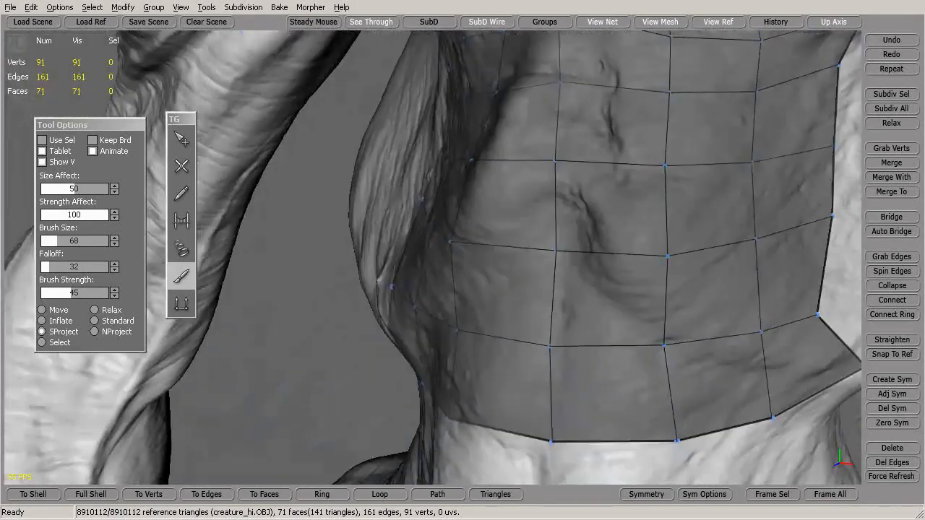
- Examine the projected mesh on the chest and abdomen from the side and the front
left_click_drag(531, 166, 567, 187, "alt")
right_click_drag(567, 188, 470, 253, "alt")
left_click_drag(469, 253, 403, 251, "alt")
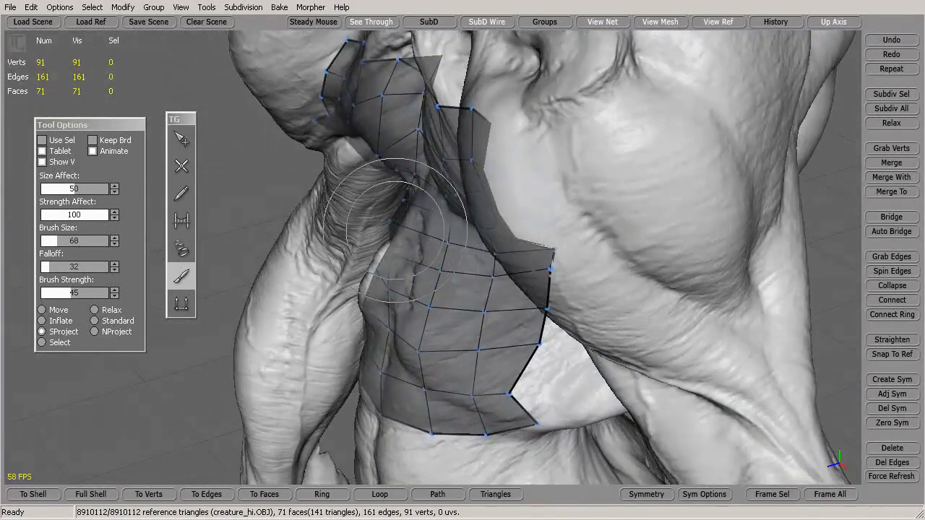
left_click_drag(432, 281, 613, 282, "alt")
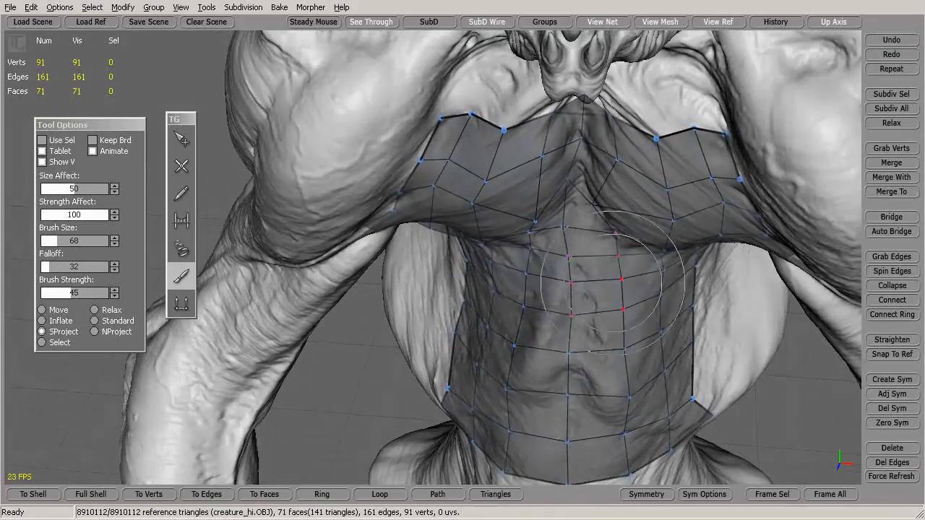
mouse_move(611, 367)
left_mouse_down("alt")
mouse_move(466, 304)
mouse_move(433, 268)
mouse_move(535, 249)
left_mouse_up("alt")
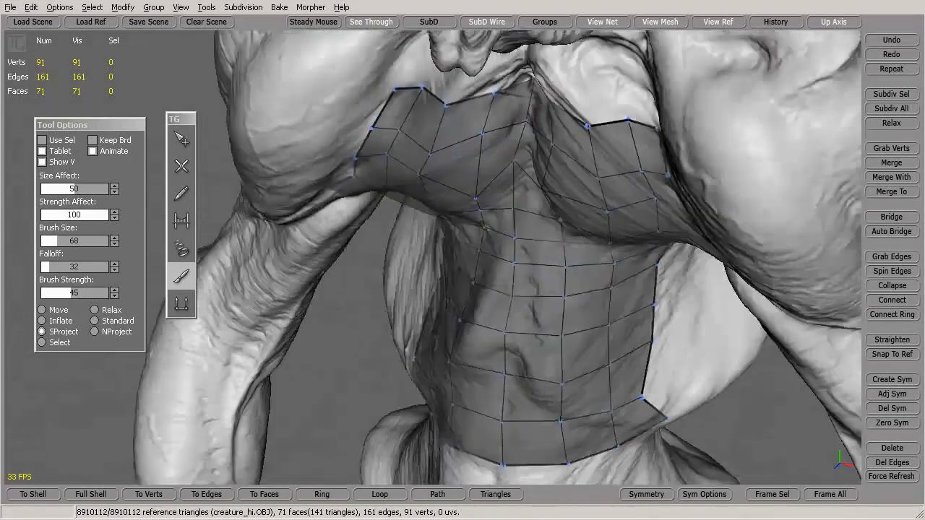
left_click_drag(310, 218, 336, 219, "alt")
left_click_drag(428, 294, 452, 291, "alt")
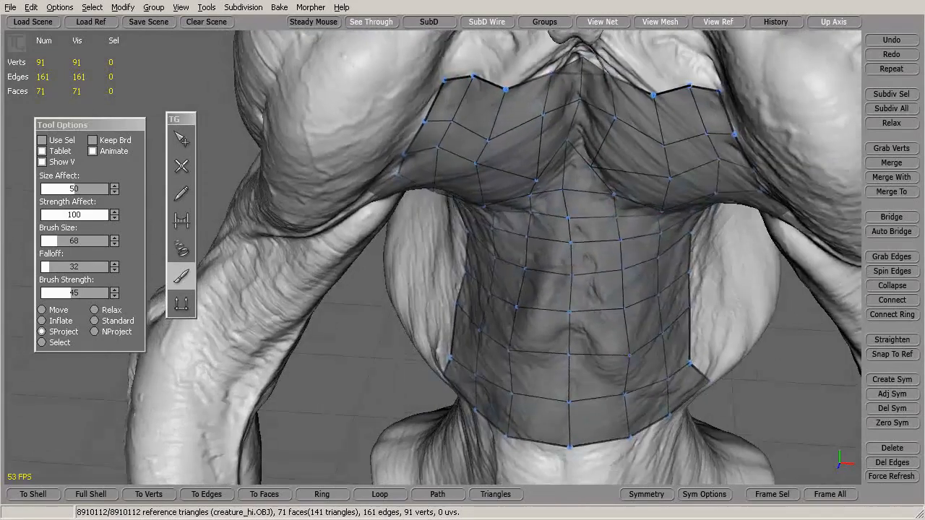
- Switch the brush to Inflate mode and go over the mesh across the upper abdomen
middle_click_drag(452, 290, 437, 354, "alt")
right_click_drag(437, 354, 470, 354, "alt")
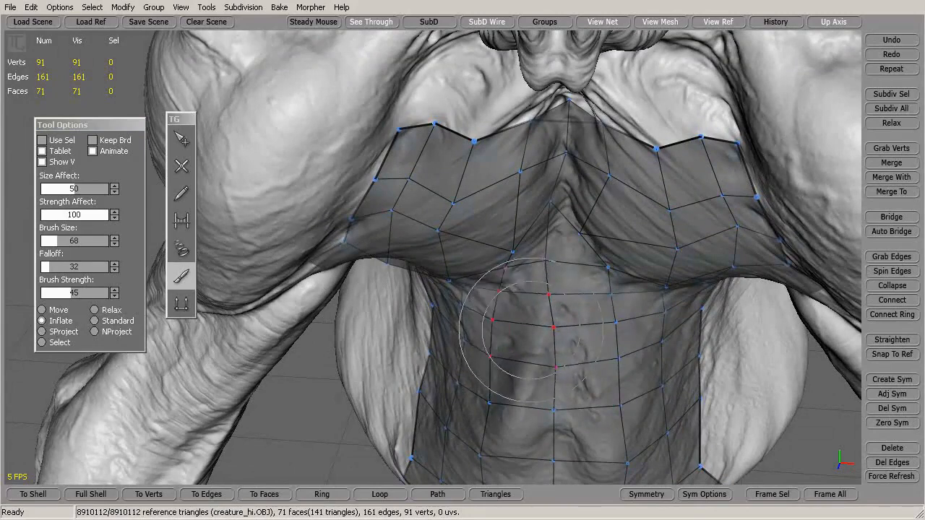
mouse_move(569, 328)
left_mouse_down()
mouse_move(510, 393)
mouse_move(643, 347)
mouse_move(652, 323)
left_mouse_up()
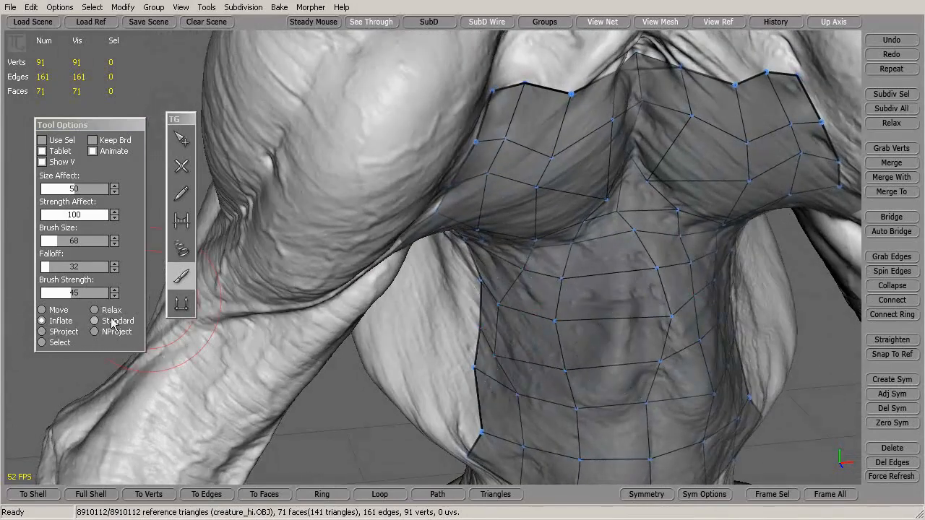
- Go over the abdomen mesh with the brush in NProject mode and return the brush to SProject mode
mouse_move(564, 339)
left_mouse_down("alt")
mouse_move(499, 338)
mouse_move(494, 318)
mouse_move(485, 326)
mouse_move(506, 334)
mouse_move(470, 314)
left_mouse_up("alt")
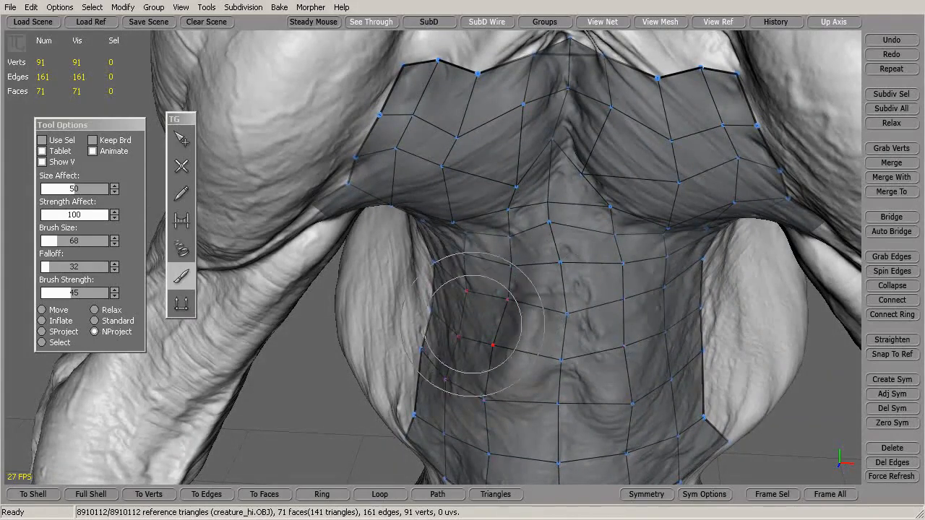
left_click_drag(489, 365, 441, 348, "alt")
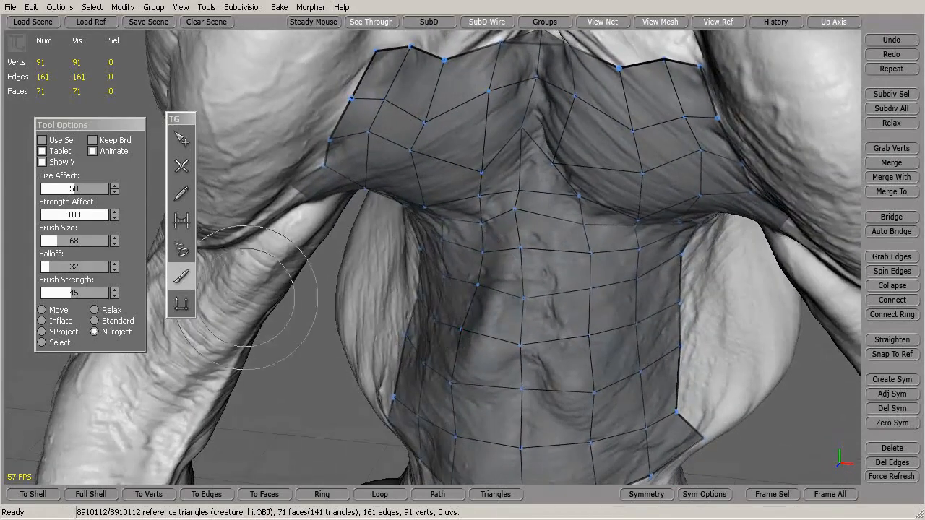
left_click(42, 331)
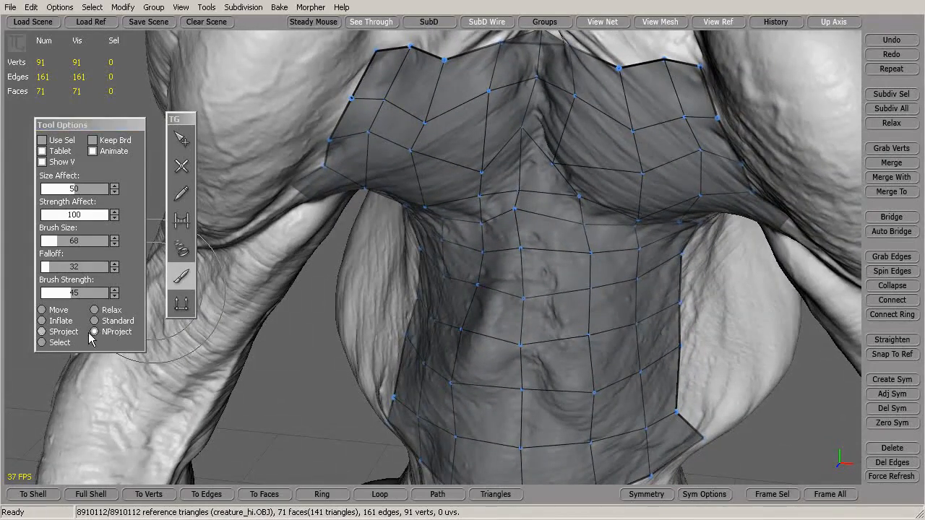
left_click(42, 332)
left_click_drag(479, 361, 517, 307, "alt")
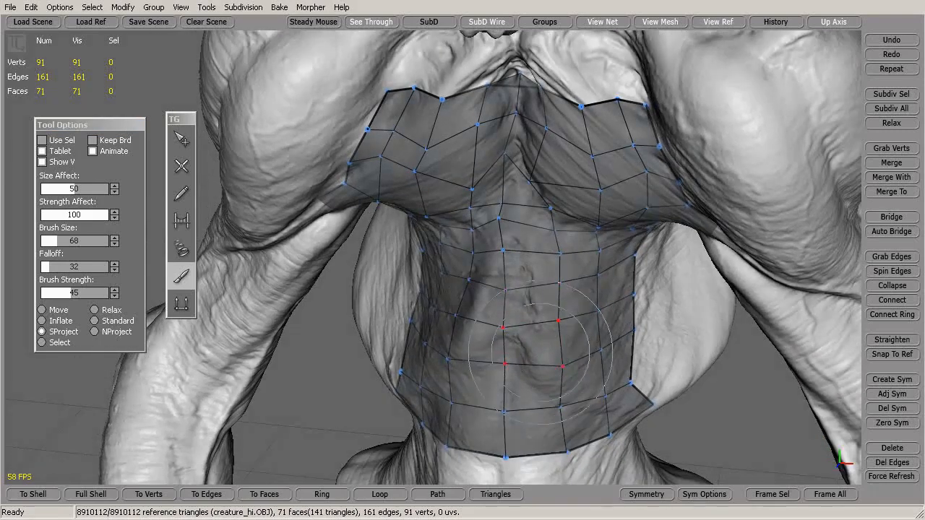
left_click_drag(464, 331, 356, 329, "alt")
- Paint-select the vertices across the abdomen with the brush in Select mode and clear the selection
left_click(41, 342)
mouse_move(479, 337)
left_mouse_down()
mouse_move(470, 330)
mouse_move(538, 232)
mouse_move(575, 376)
mouse_move(480, 282)
mouse_move(612, 316)
left_mouse_up()
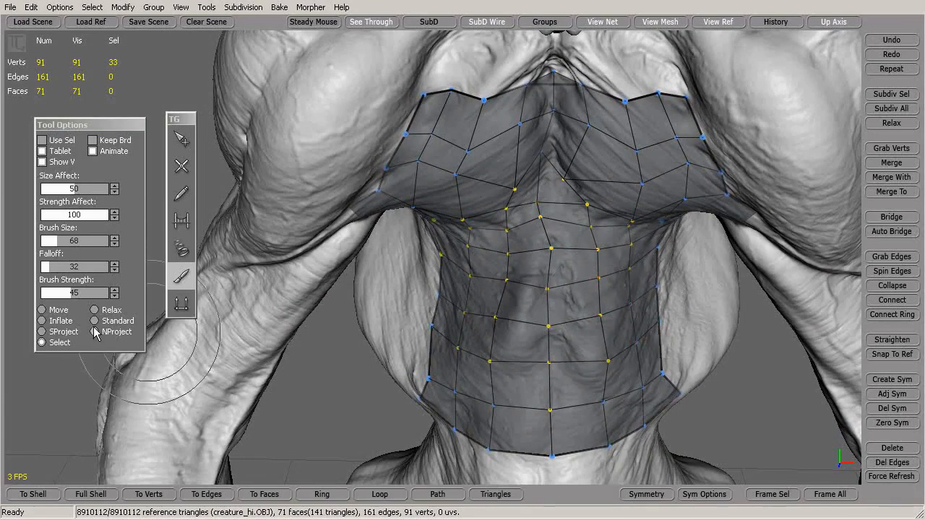
right_click_drag(608, 322, 694, 360, "alt")
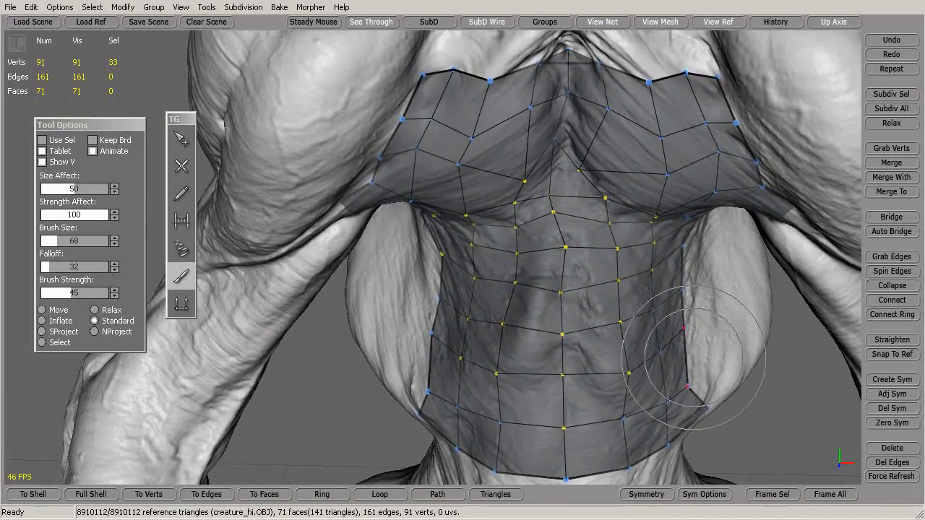
left_click(42, 342)
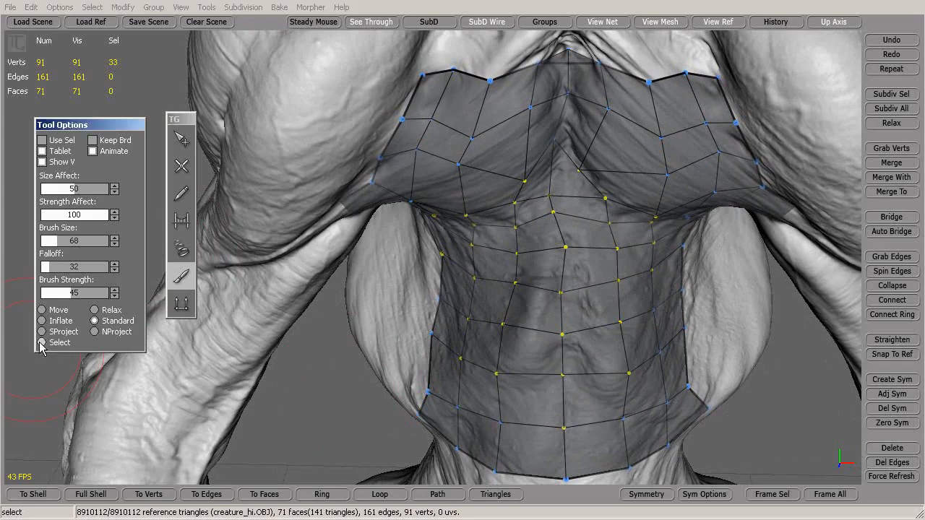
left_click(318, 415)
- Switch the brush to Standard mode, stroke down the centre of the abdomen mesh and reduce the brush size to 40
left_click(94, 321)
left_click_drag(561, 286, 570, 411)
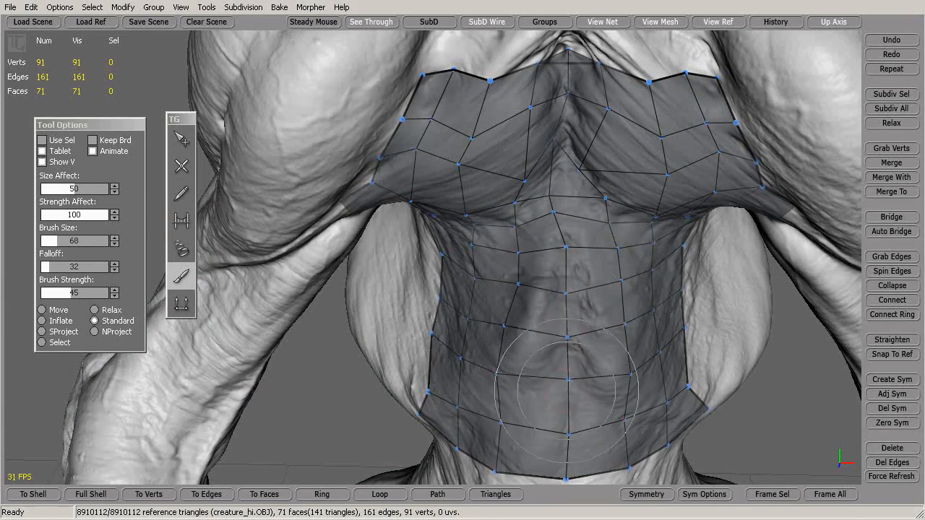
mouse_move(565, 332)
left_mouse_down("alt")
mouse_move(361, 324)
mouse_move(357, 312)
mouse_move(510, 271)
left_mouse_up("alt")
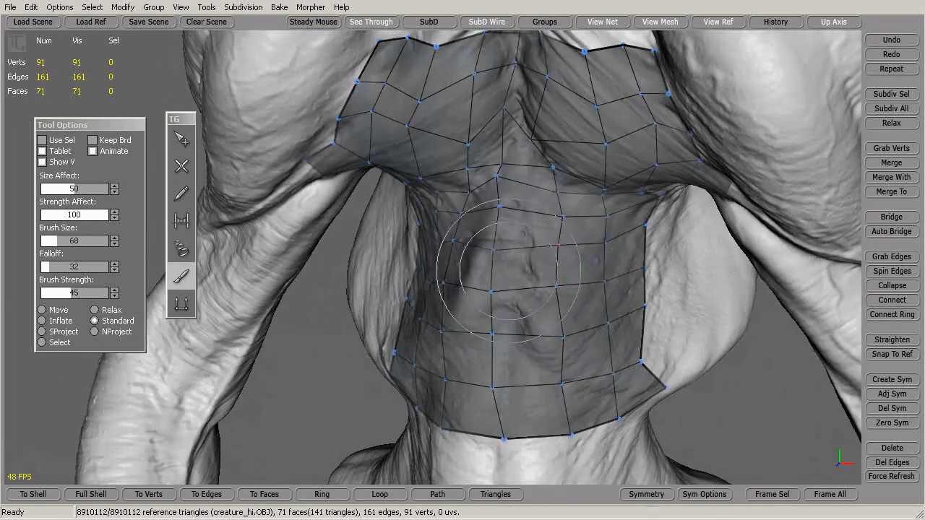
left_click_drag(613, 306, 644, 302, "alt")
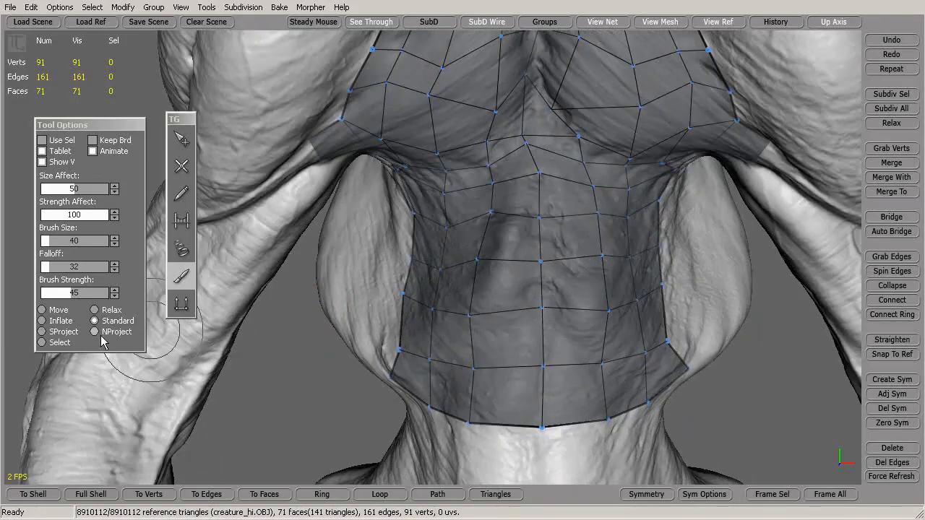
- Set the brush to NProject mode with size 85 and distort the vertices along the centre of the abdomen
left_click(95, 333)
right_click_drag(537, 292, 531, 288, "alt")
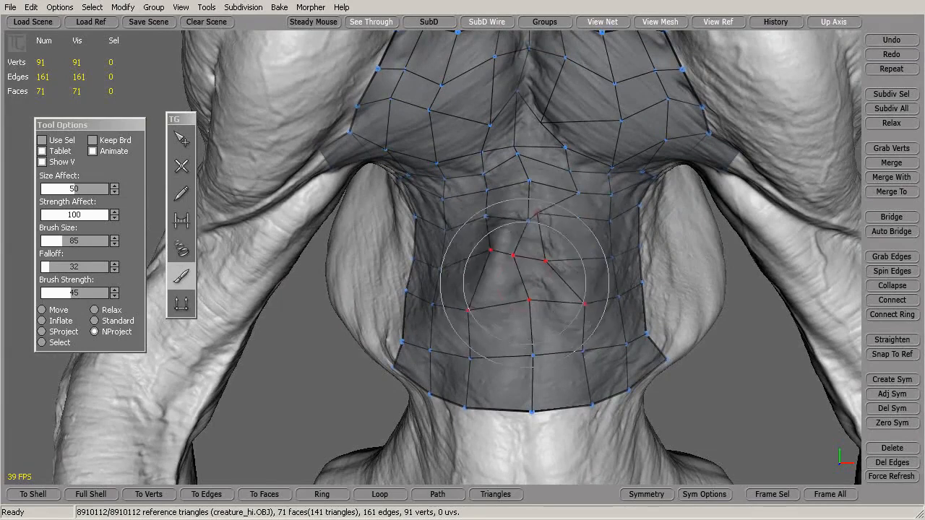
mouse_move(546, 286)
left_mouse_down("alt")
mouse_move(511, 277)
mouse_move(557, 302)
mouse_move(518, 321)
left_mouse_up("alt")
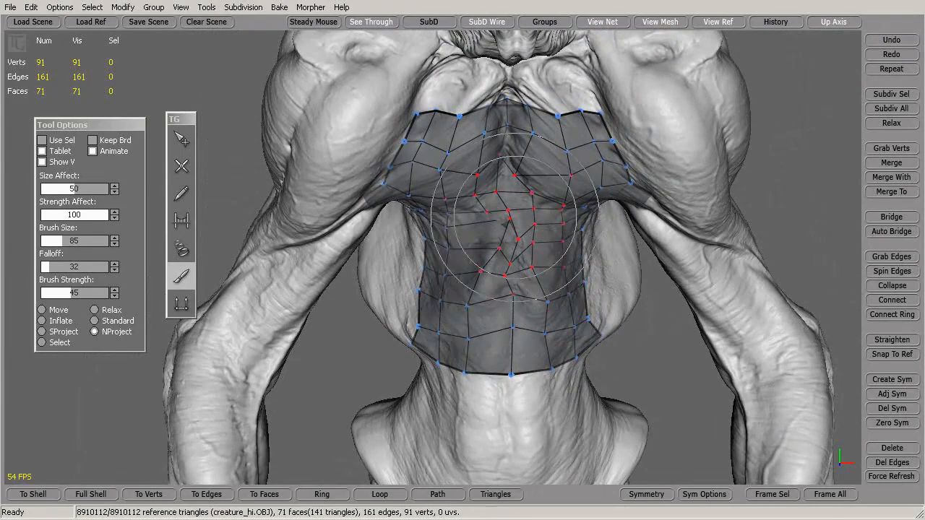
- Switch the brush to Relax mode, even out the quads across the abdomen and chest, and reduce the brush size to 46
left_click(96, 311)
mouse_move(463, 304)
left_mouse_down()
mouse_move(500, 278)
mouse_move(502, 297)
left_mouse_up()
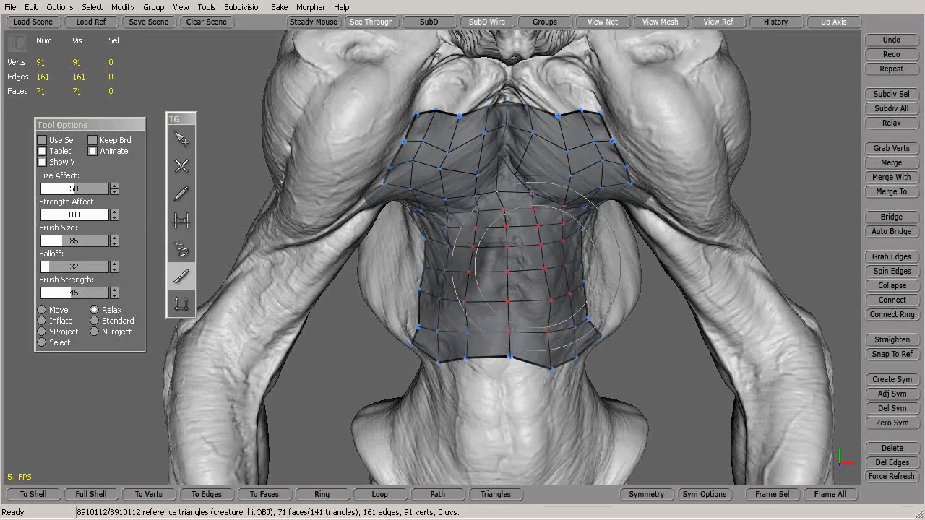
left_click_drag(495, 205, 524, 208)
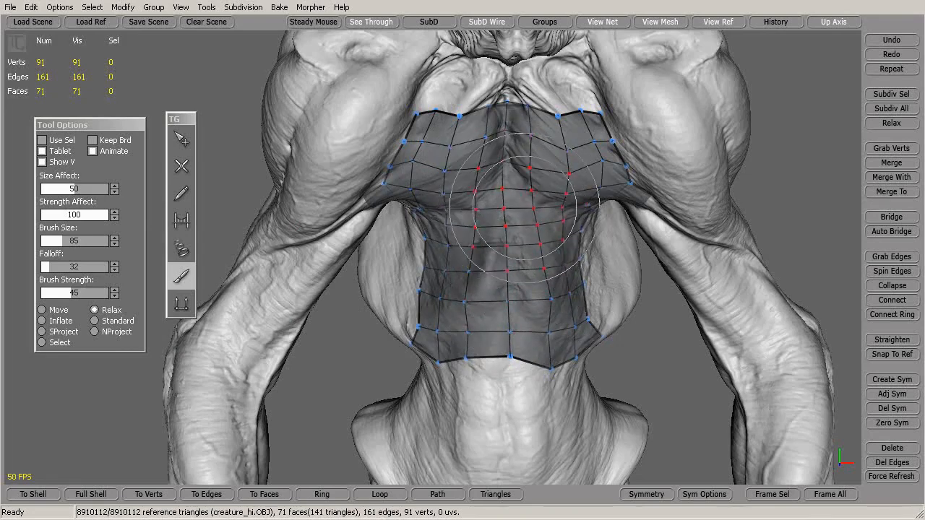
mouse_move(580, 169)
left_mouse_down()
mouse_move(548, 161)
mouse_move(447, 165)
mouse_move(506, 217)
left_mouse_up()
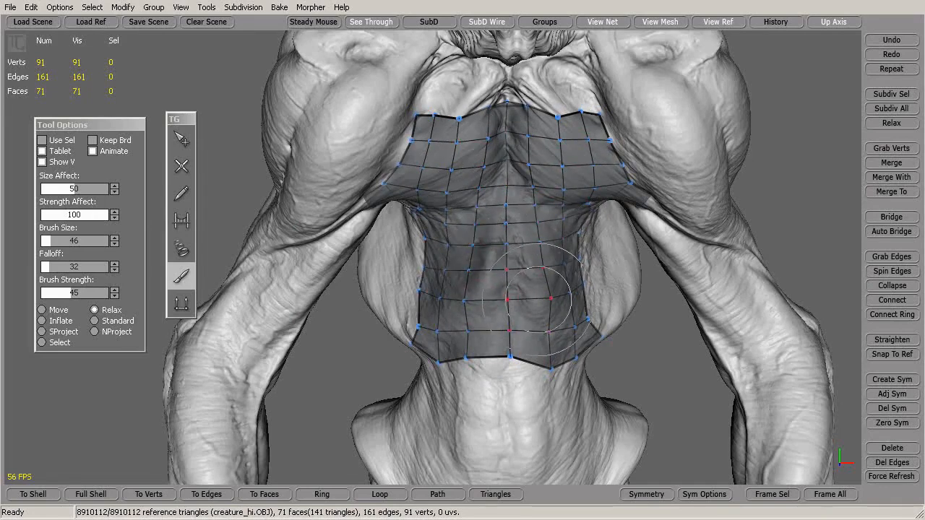
- Push the vertices on both sides of the chest towards the centre in Move mode and return the brush to Relax mode
left_click_drag(573, 303, 525, 295, "alt")
scroll(529, 295, "up", 1)
mouse_move(532, 177)
left_mouse_down("alt")
mouse_move(463, 186)
mouse_move(521, 202)
left_mouse_up("alt")
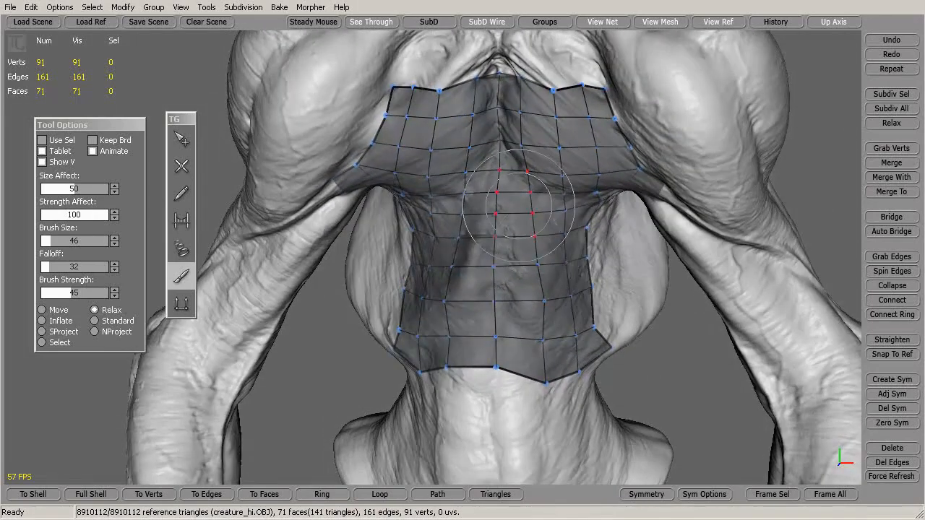
right_click_drag(538, 256, 529, 205, "alt")
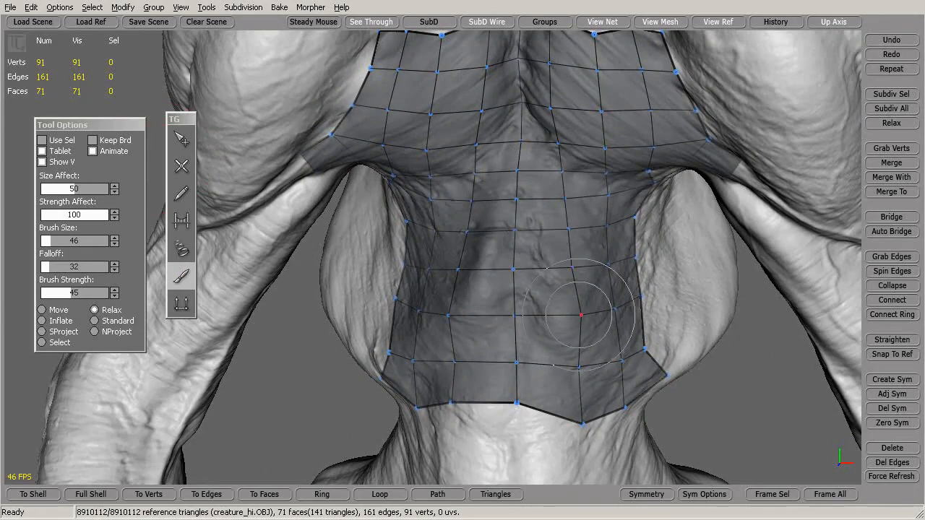
left_click_drag(579, 325, 601, 328, "alt")
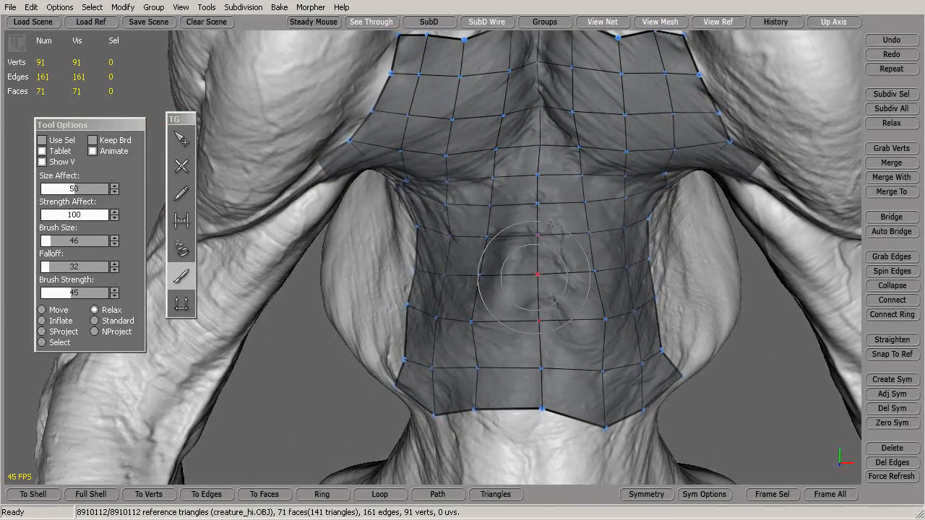
left_click_drag(569, 246, 545, 182, "alt")
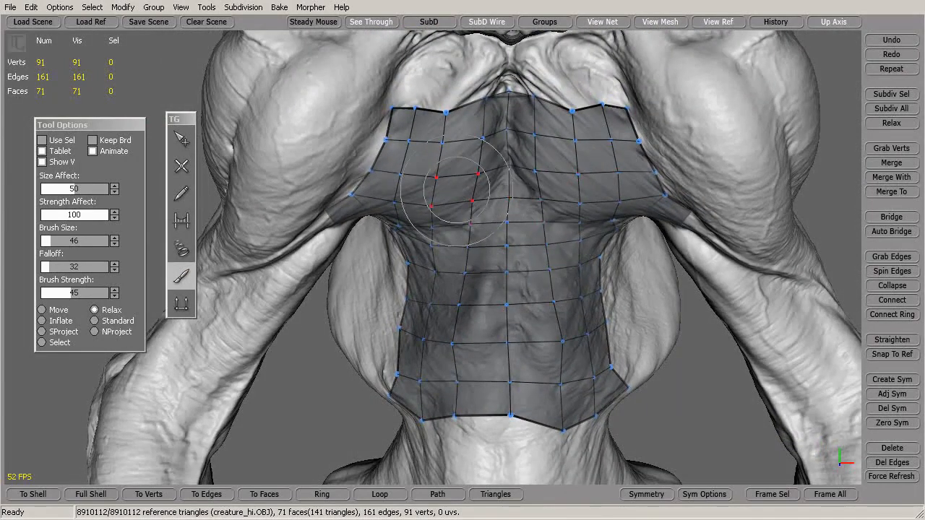
left_click(42, 309)
mouse_move(445, 177)
left_mouse_down()
mouse_move(416, 193)
mouse_move(459, 172)
left_mouse_up()
left_click_drag(592, 173, 577, 179)
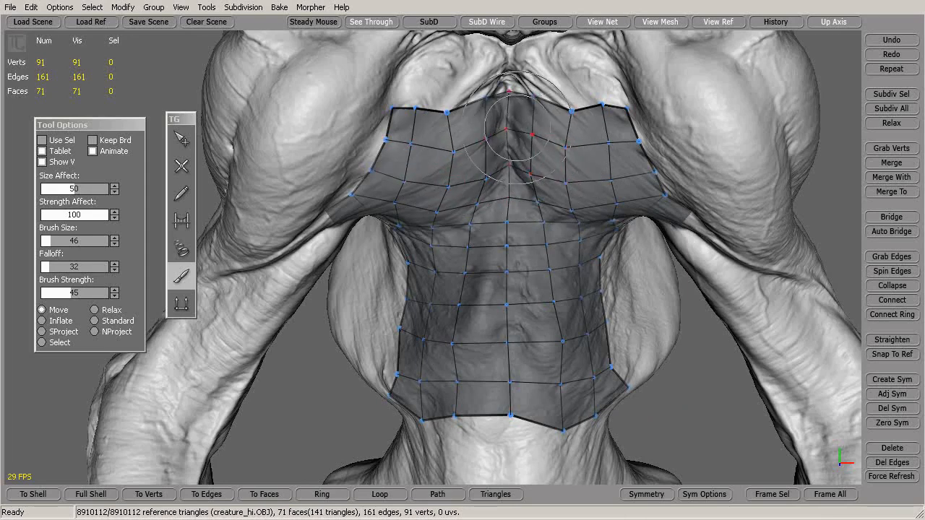
mouse_move(545, 198)
left_mouse_down("alt")
mouse_move(507, 159)
mouse_move(542, 189)
left_mouse_up("alt")
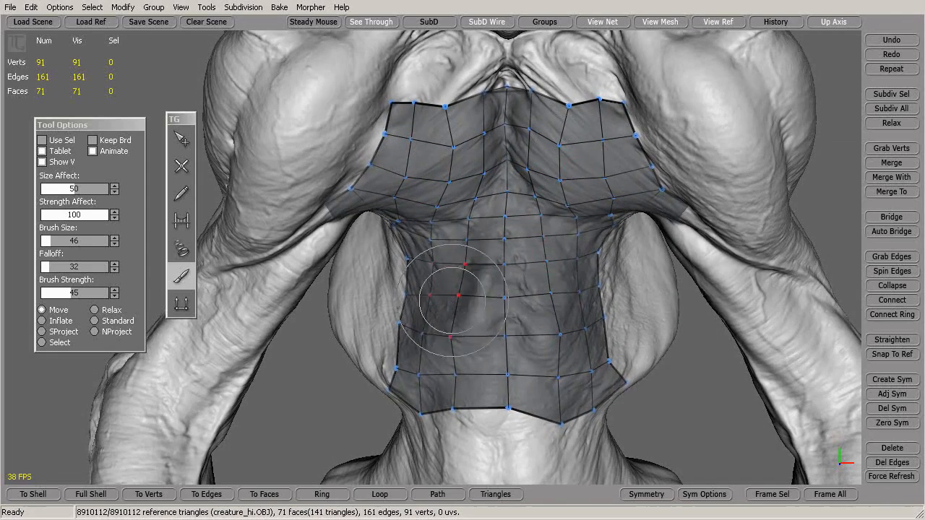
left_click(95, 310)
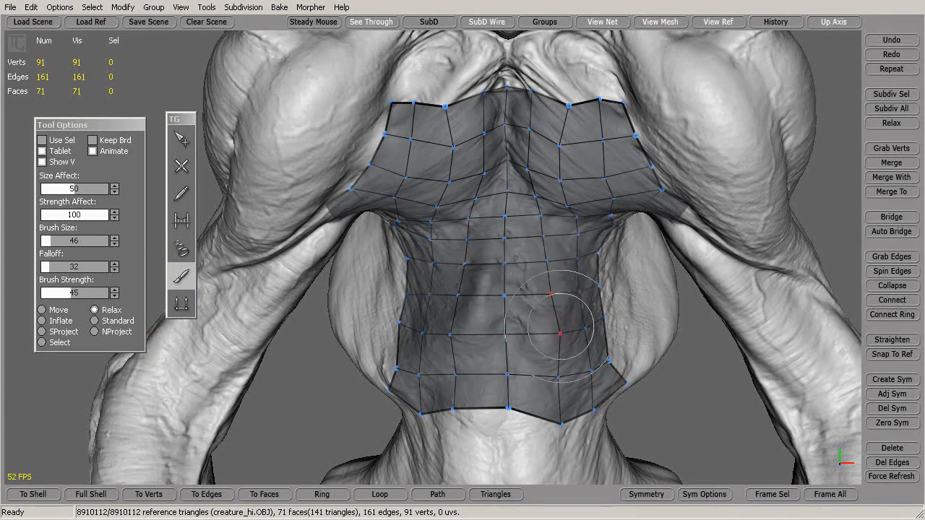
- Examine the torso mesh from a distance and up close, from the front and at an angle
scroll(487, 246, "down", 5)
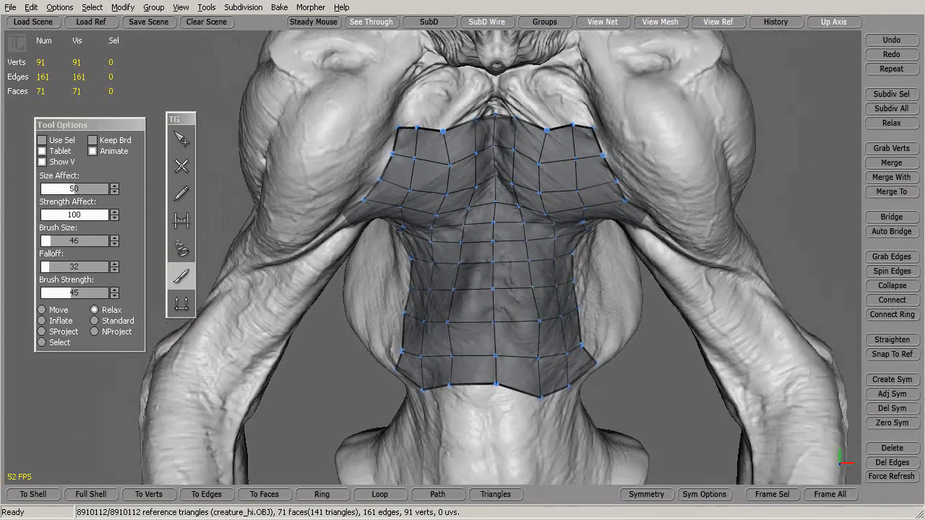
left_click_drag(539, 242, 519, 243, "alt")
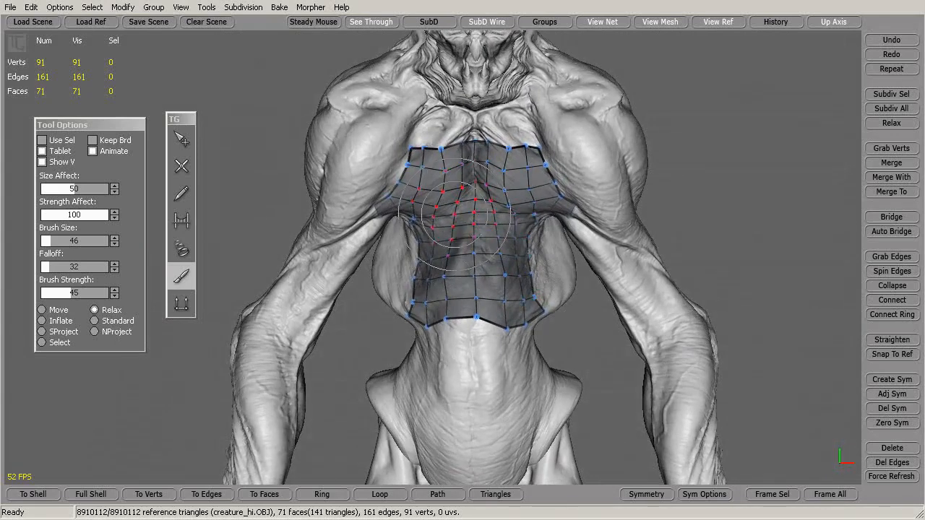
left_click_drag(649, 297, 605, 299, "alt")
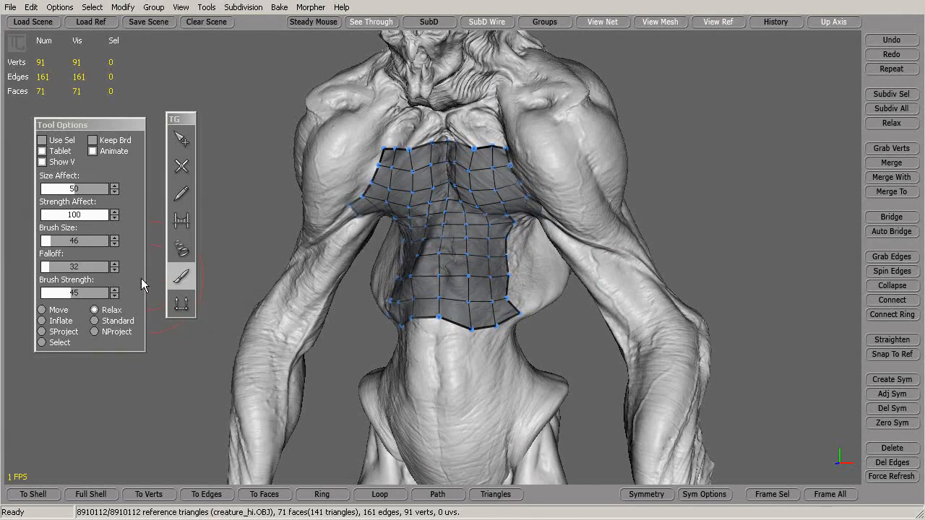
left_click_drag(437, 237, 447, 238, "alt")
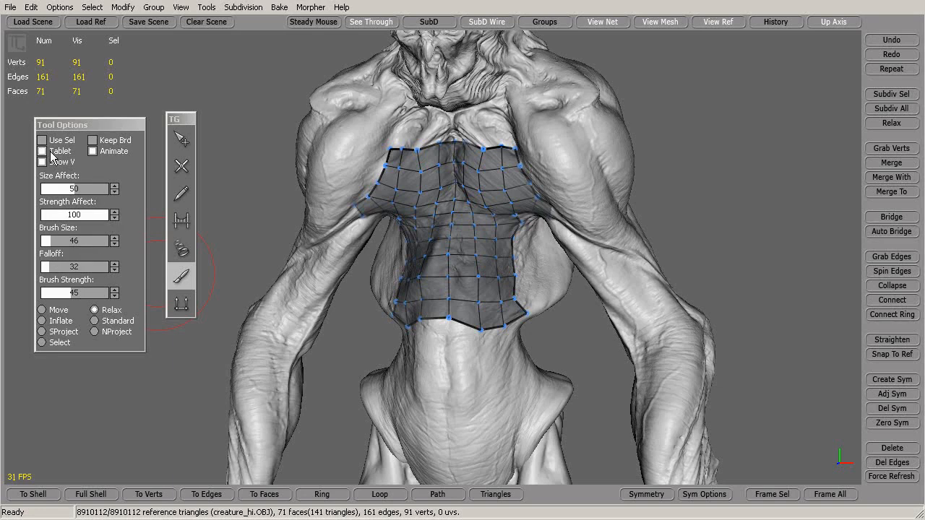
left_click_drag(393, 282, 420, 283, "alt")
right_click_drag(419, 282, 504, 280, "alt")
mouse_move(512, 251)
left_mouse_down("alt")
mouse_move(500, 253)
mouse_move(512, 255)
mouse_move(516, 279)
mouse_move(497, 281)
left_mouse_up("alt")
right_click_drag(497, 281, 531, 282, "alt")
mouse_move(531, 281)
left_mouse_down("alt")
mouse_move(547, 282)
mouse_move(534, 269)
left_mouse_up("alt")
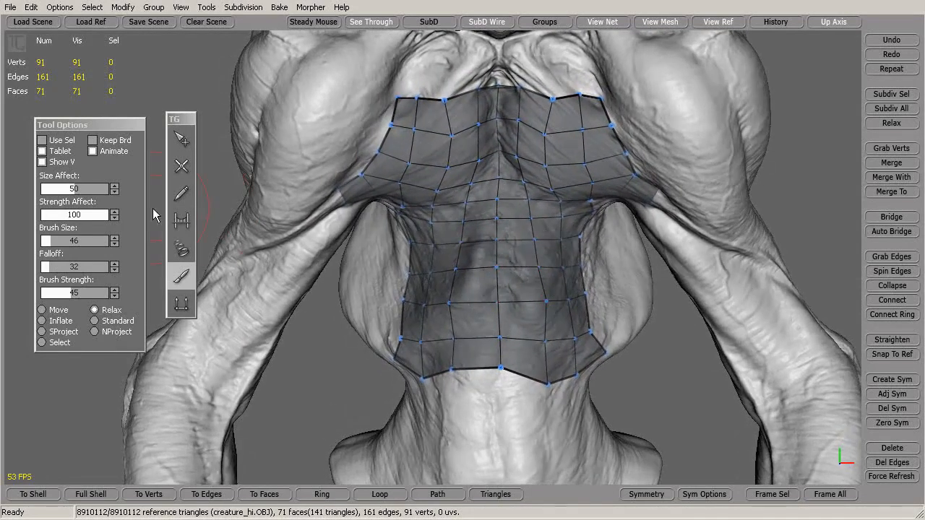
mouse_move(370, 282)
left_mouse_down("alt")
mouse_move(505, 297)
mouse_move(487, 282)
left_mouse_up("alt")
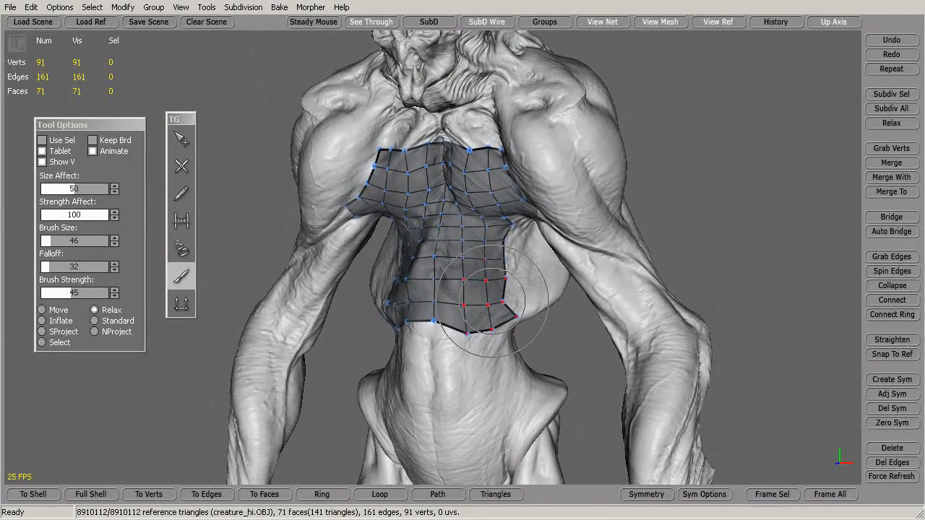